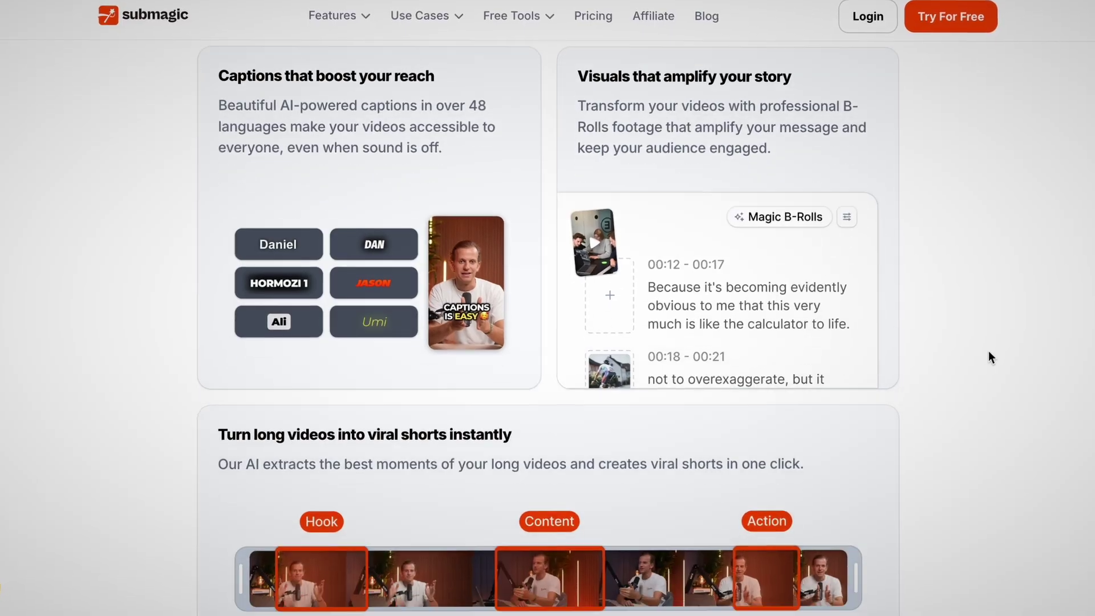
{"action": "scroll", "coordinate": [993, 353], "scroll_direction": "down", "scroll_amount": 5}
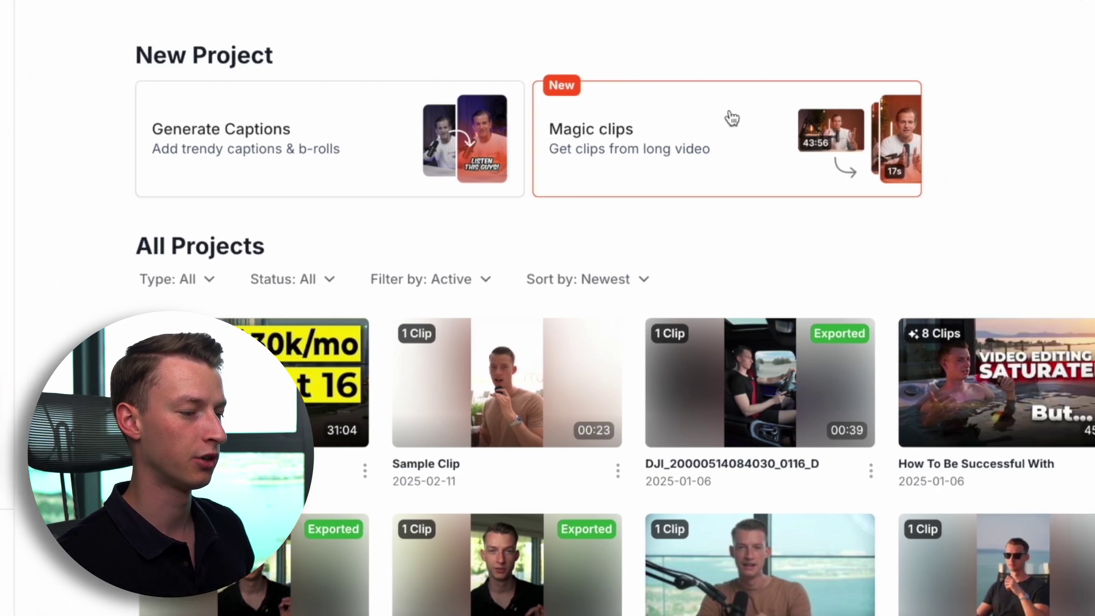
{"action": "left_click", "coordinate": [712, 118]}
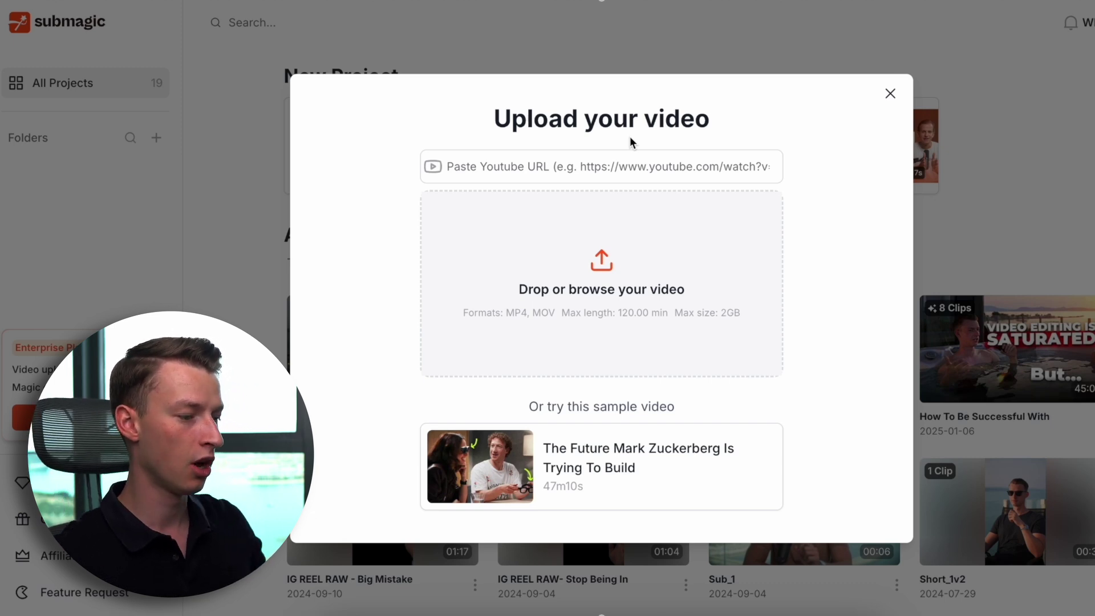
{"action": "left_click", "coordinate": [640, 166]}
{"action": "type", "text": "https://www.youtube.com/watch?v=Pl8ZrdZzuLk&t=869s"}
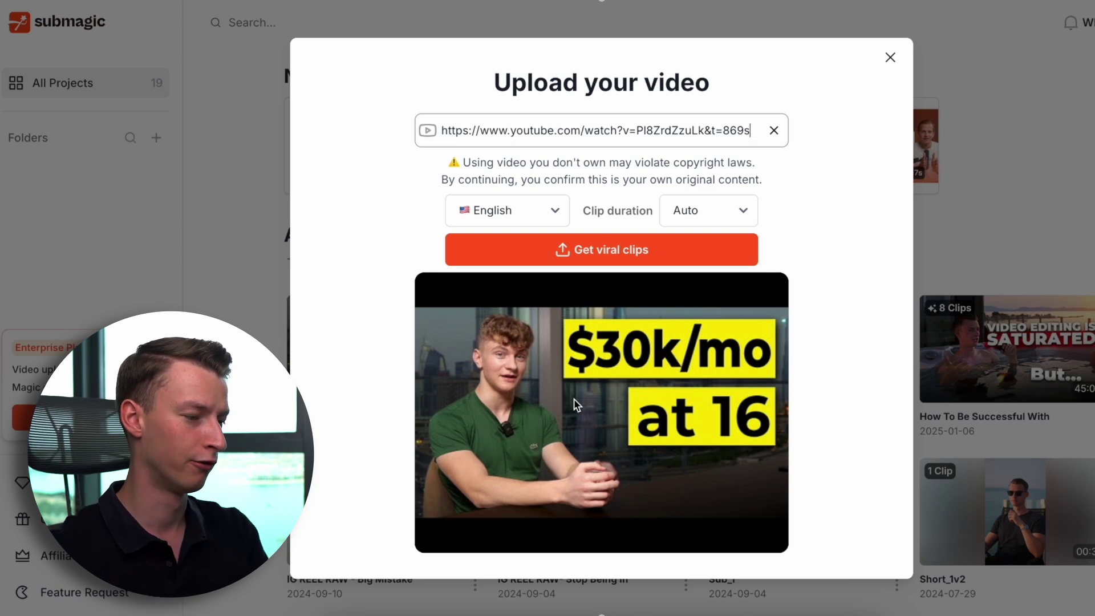
Set the clip duration to 30s - 59s and generate the viral clips.
{"action": "left_click", "coordinate": [701, 211]}
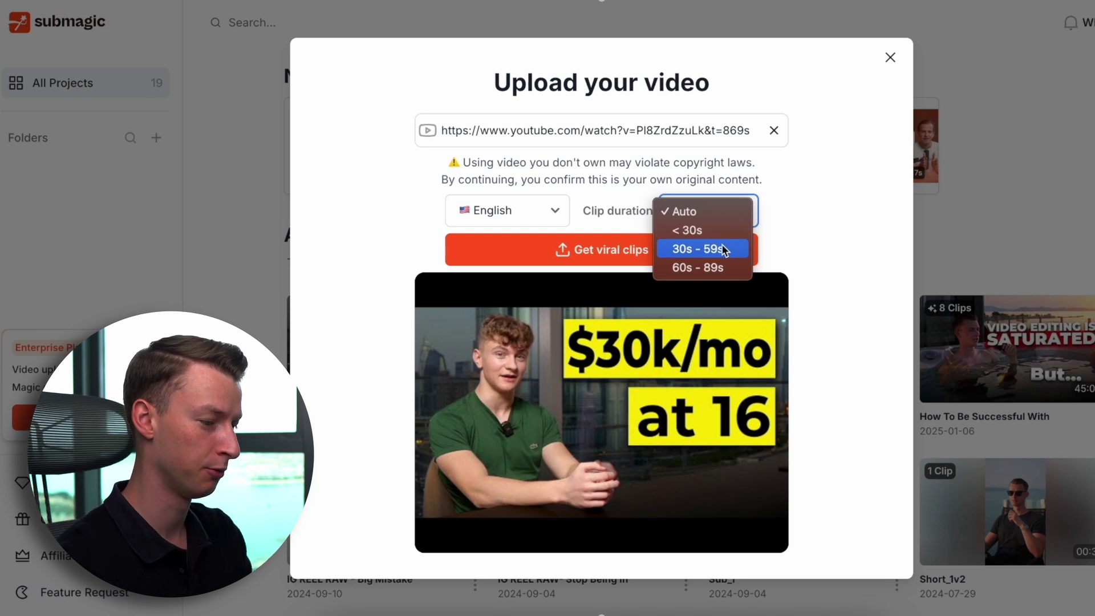
{"action": "left_click", "coordinate": [741, 249]}
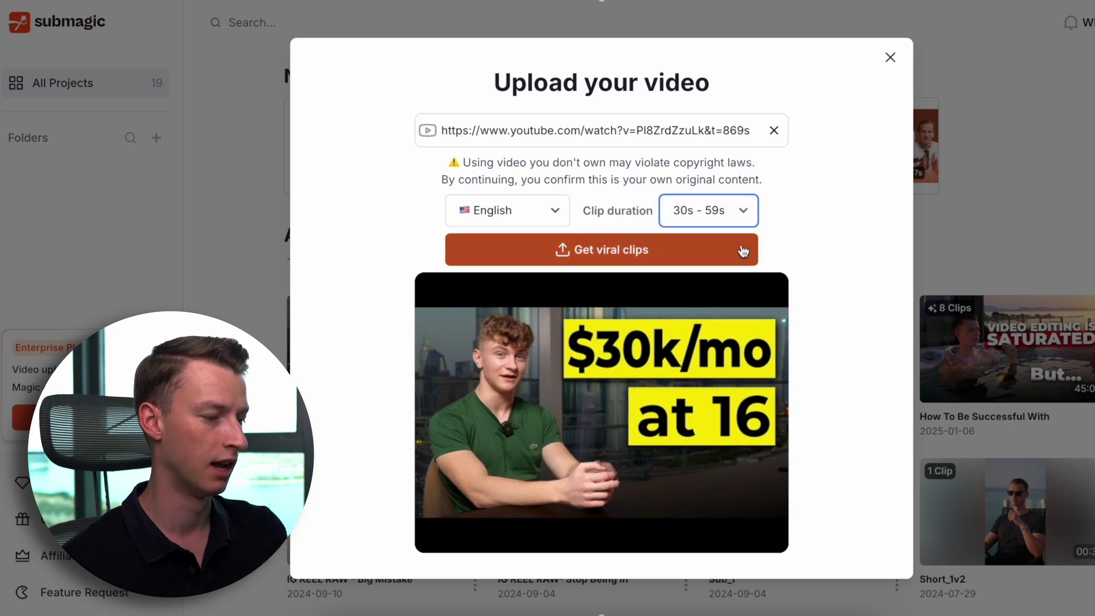
{"action": "left_click", "coordinate": [607, 259]}
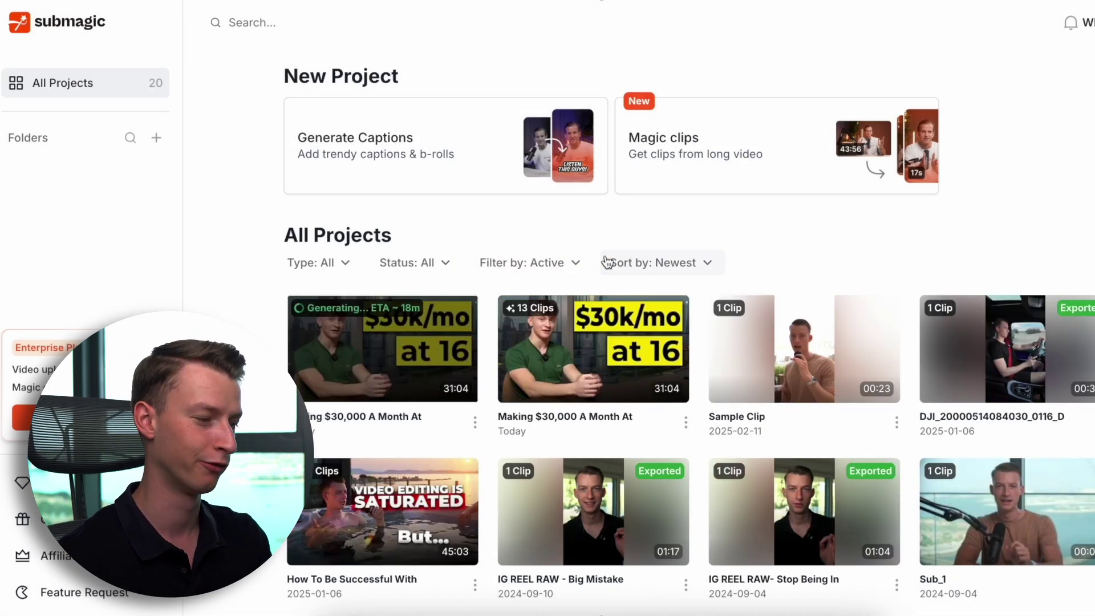
Open the already processed "Making $30,000 A Month At 16" project and look through its generated clips.
{"action": "left_click", "coordinate": [479, 419]}
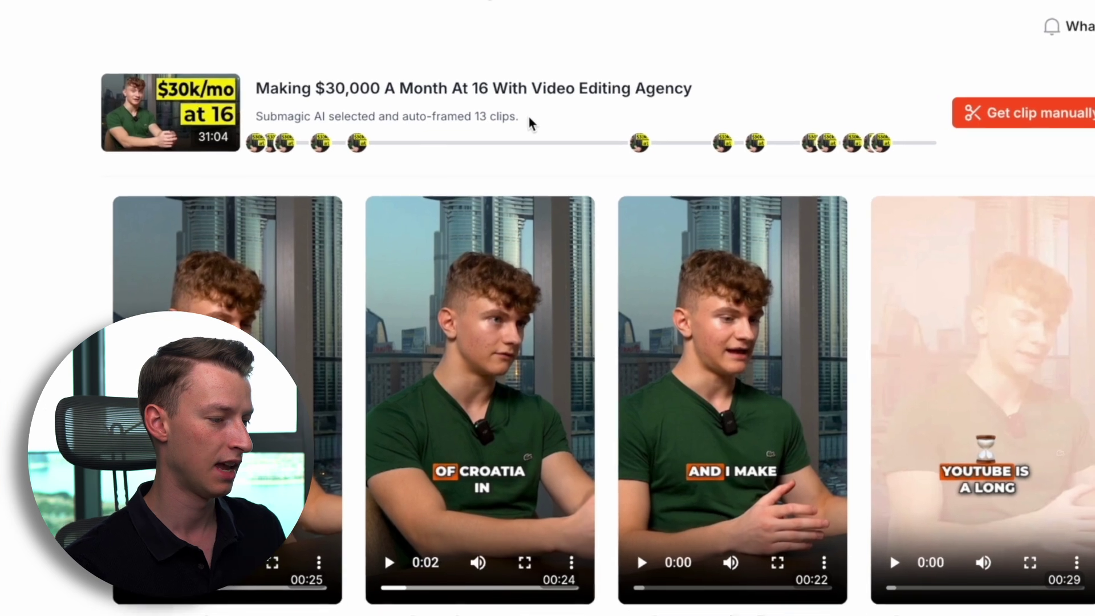
{"action": "left_click_drag", "start_coordinate": [530, 122], "coordinate": [477, 118]}
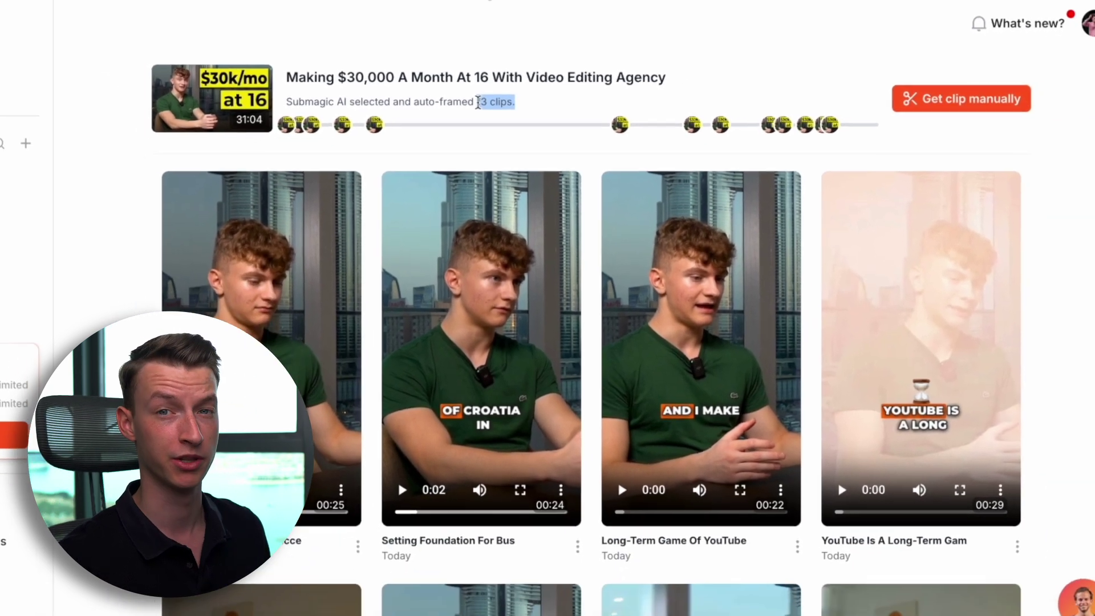
{"action": "scroll", "coordinate": [324, 304], "scroll_direction": "down", "scroll_amount": 7}
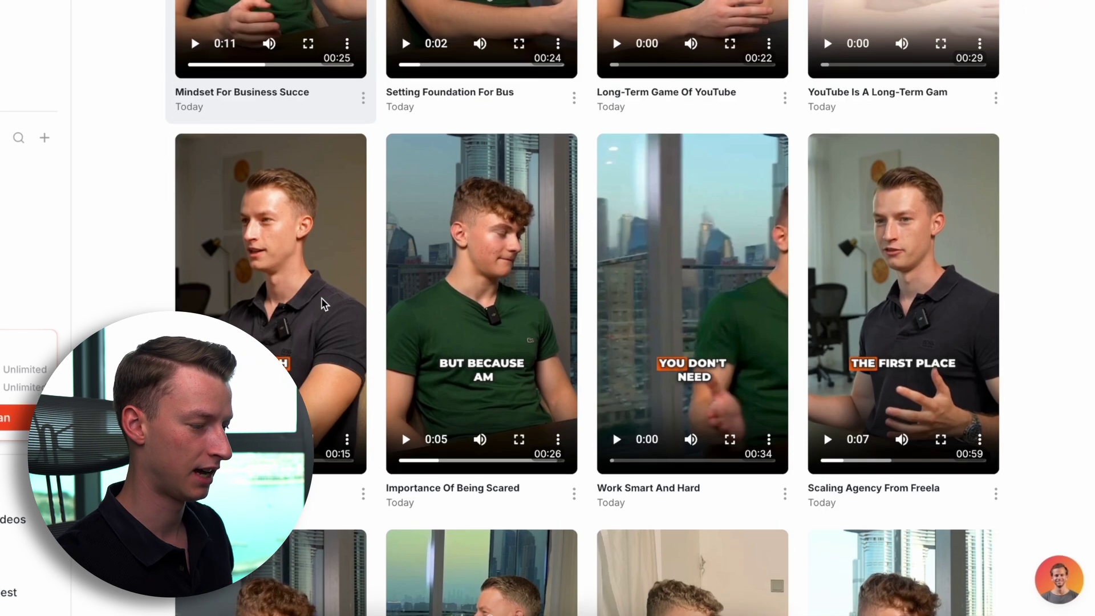
Preview the "Importance Of Being Scared" clip at different points and browse the remaining clips.
{"action": "left_click", "coordinate": [425, 465]}
{"action": "left_click_drag", "start_coordinate": [450, 468], "coordinate": [532, 467]}
{"action": "scroll", "coordinate": [533, 467], "scroll_direction": "down", "scroll_amount": 5}
{"action": "scroll", "coordinate": [533, 463], "scroll_direction": "down", "scroll_amount": 3}
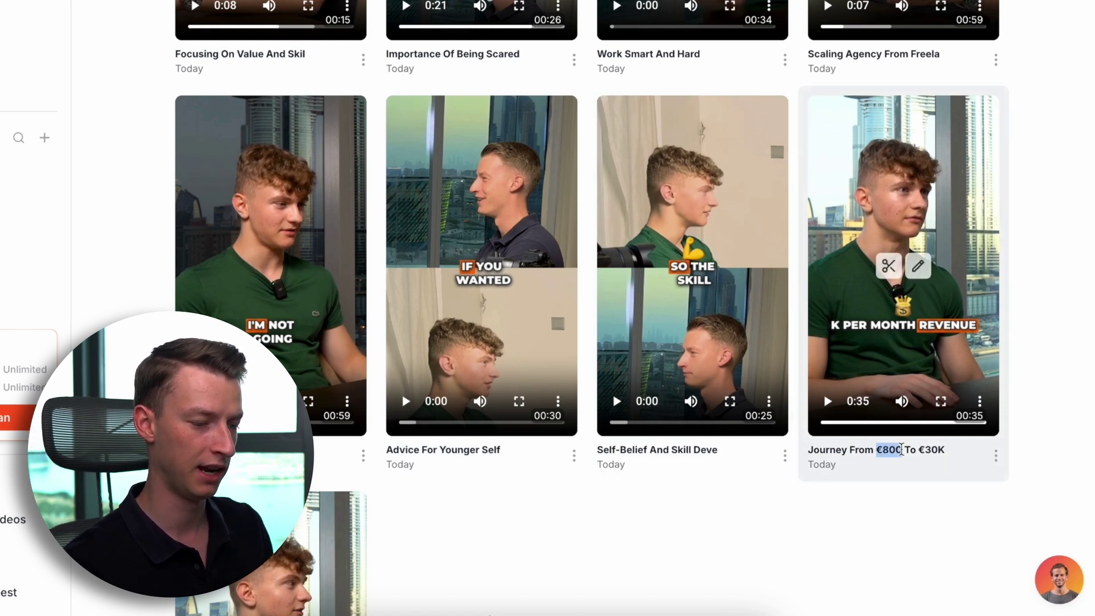
Preview the "Journey From €800 To €30K" clip at its start and around its middle.
{"action": "left_click", "coordinate": [953, 456]}
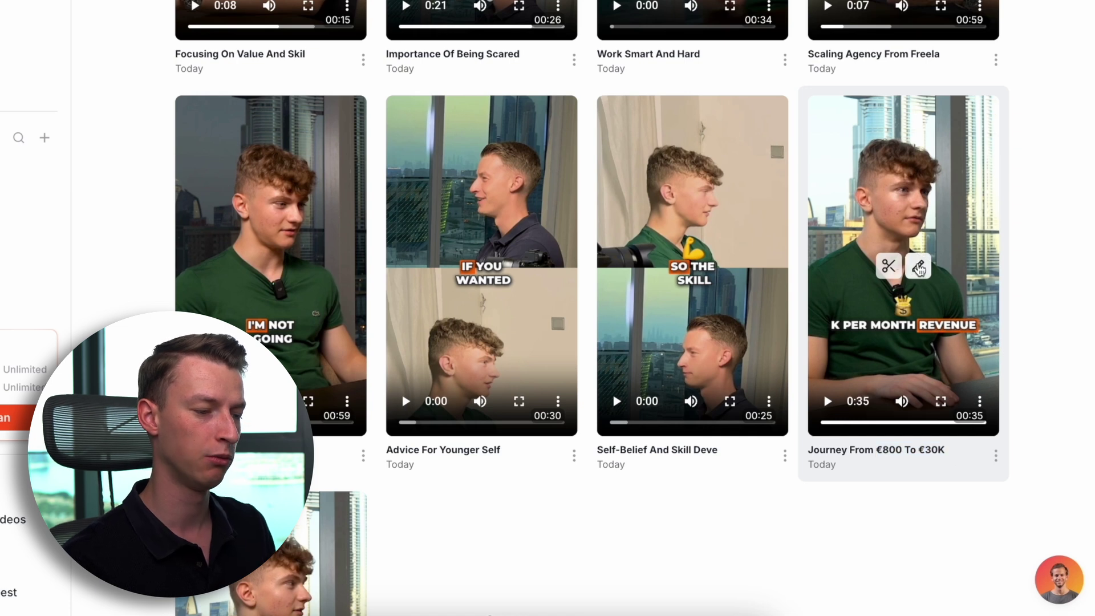
{"action": "left_click", "coordinate": [824, 422]}
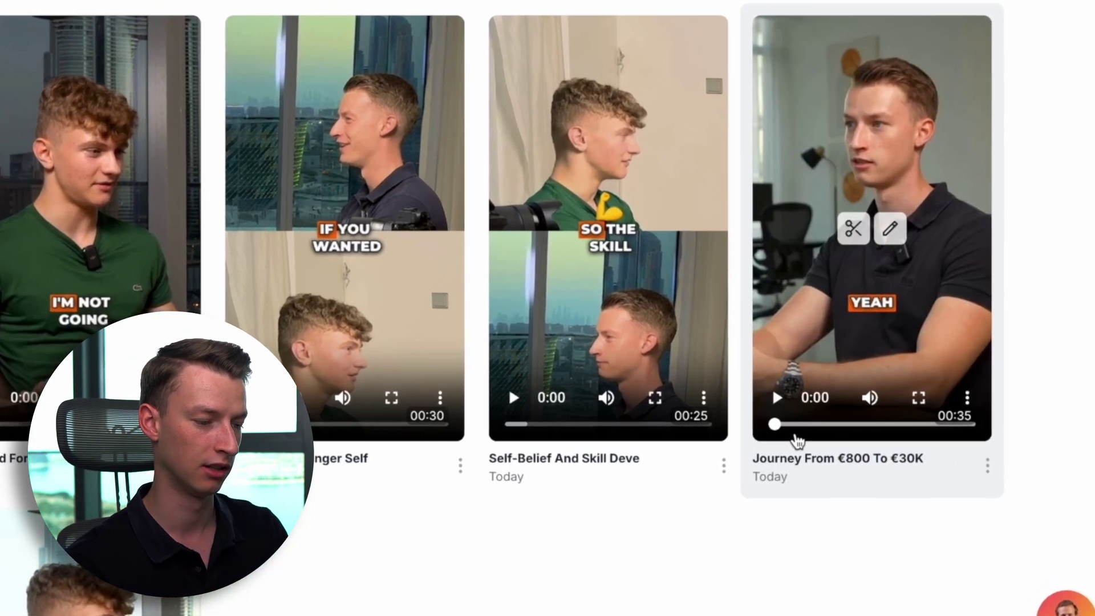
{"action": "left_click", "coordinate": [837, 425]}
{"action": "left_click", "coordinate": [856, 433]}
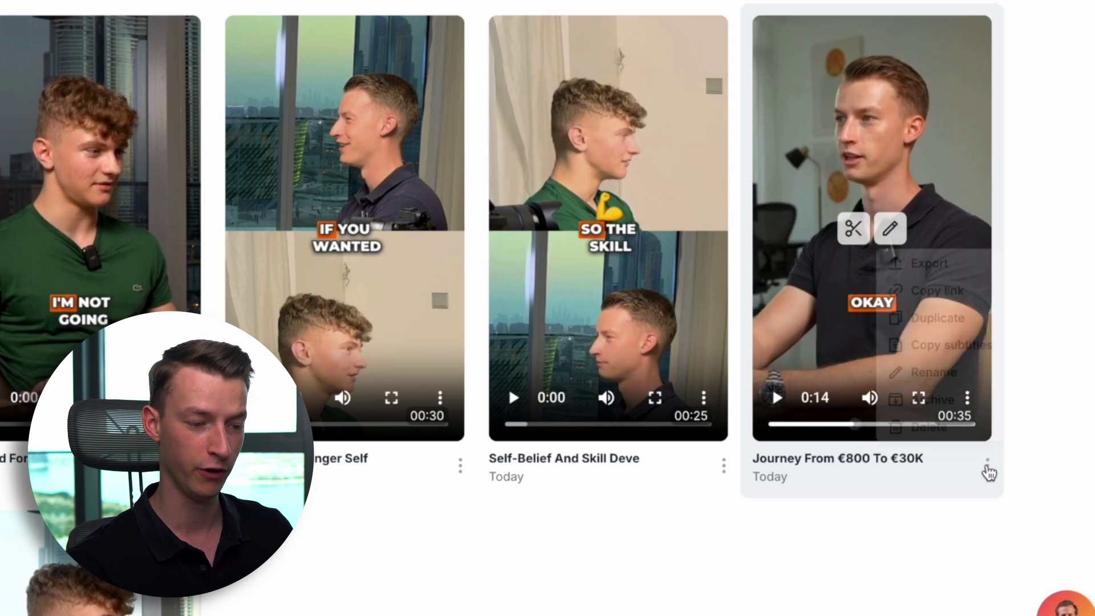
Check the available actions for the "Journey From €800 To €30K" clip and open it for trimming.
{"action": "left_click", "coordinate": [987, 467]}
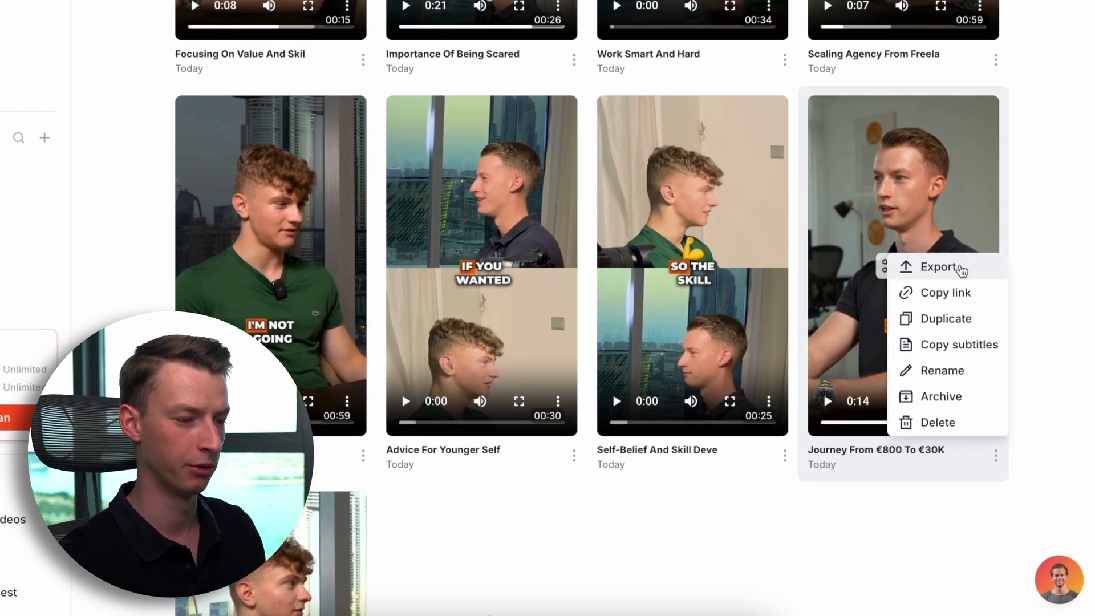
{"action": "left_click", "coordinate": [1053, 303]}
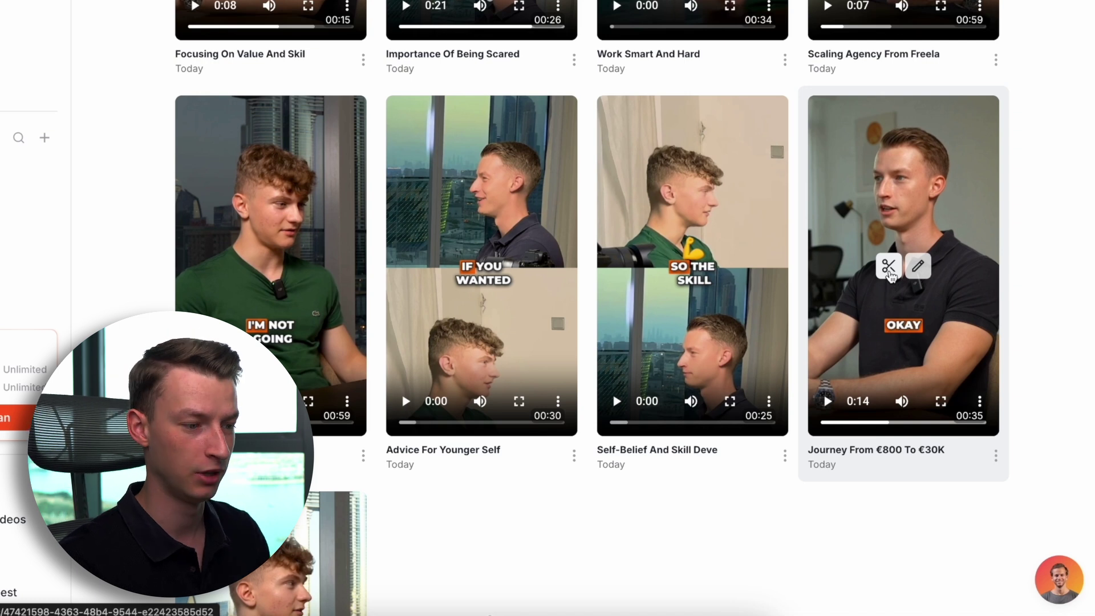
{"action": "left_click", "coordinate": [890, 268]}
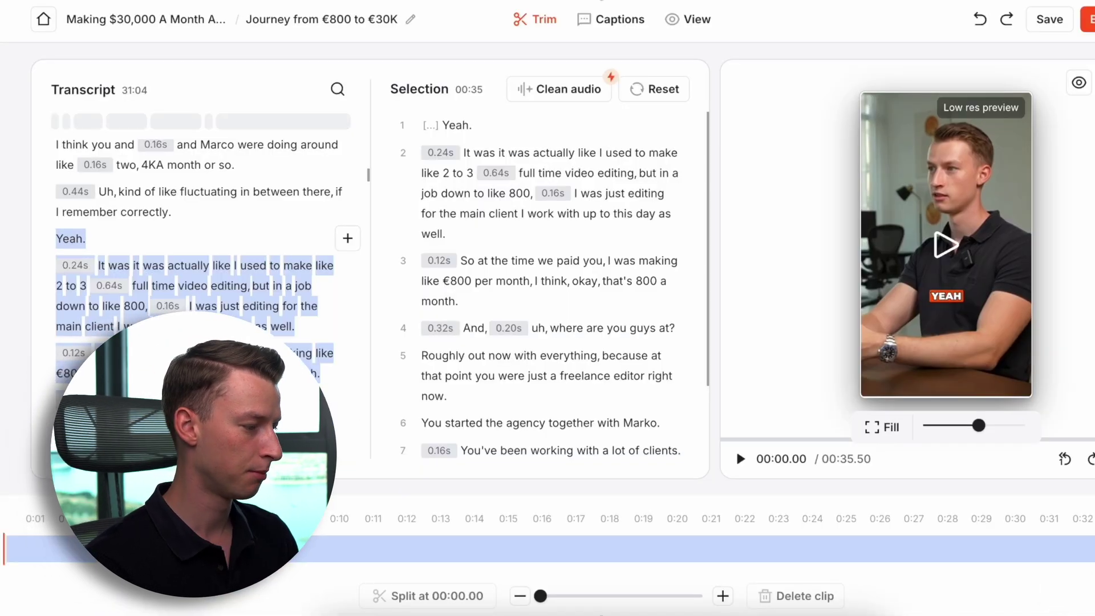
Remove the opening "Yeah." in the transcript from the clip's selection.
{"action": "scroll", "coordinate": [181, 315], "scroll_direction": "down", "scroll_amount": 5}
{"action": "scroll", "coordinate": [181, 315], "scroll_direction": "up", "scroll_amount": 4}
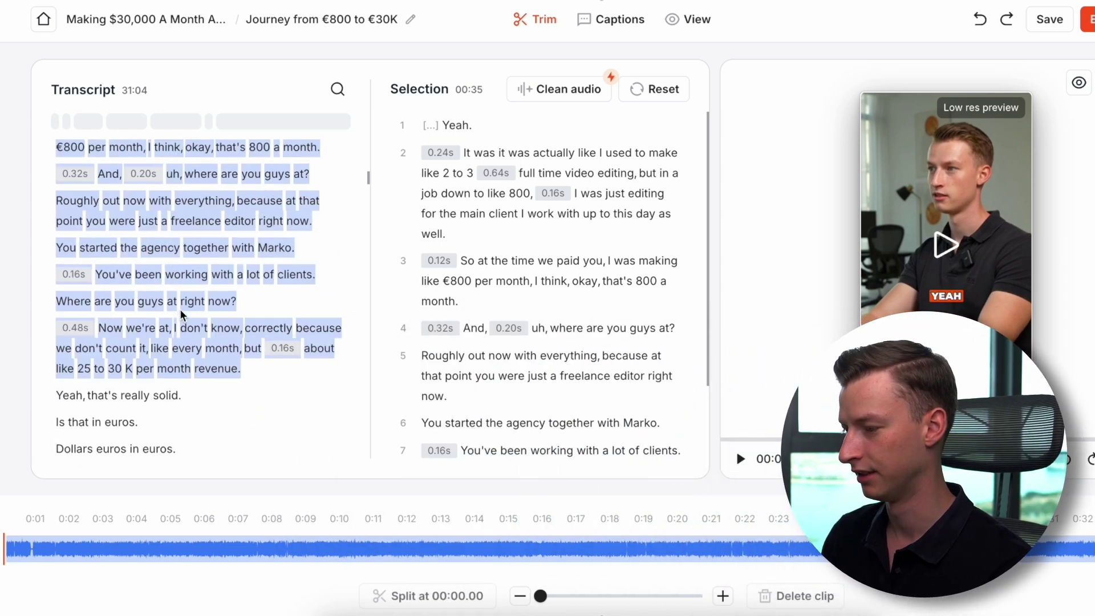
{"action": "scroll", "coordinate": [112, 321], "scroll_direction": "down", "scroll_amount": 1}
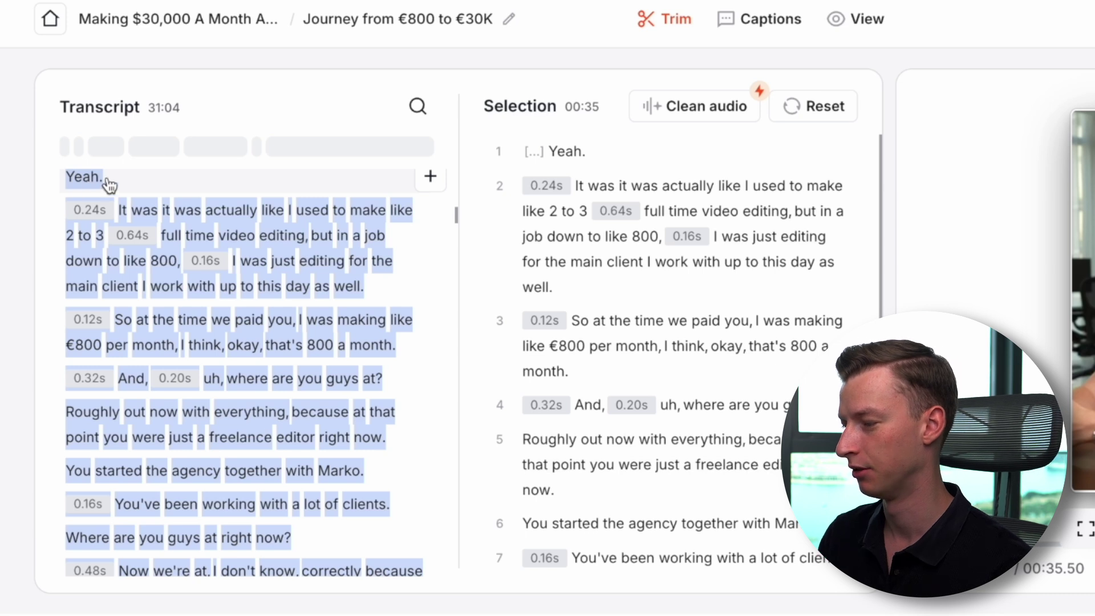
{"action": "left_click", "coordinate": [88, 182]}
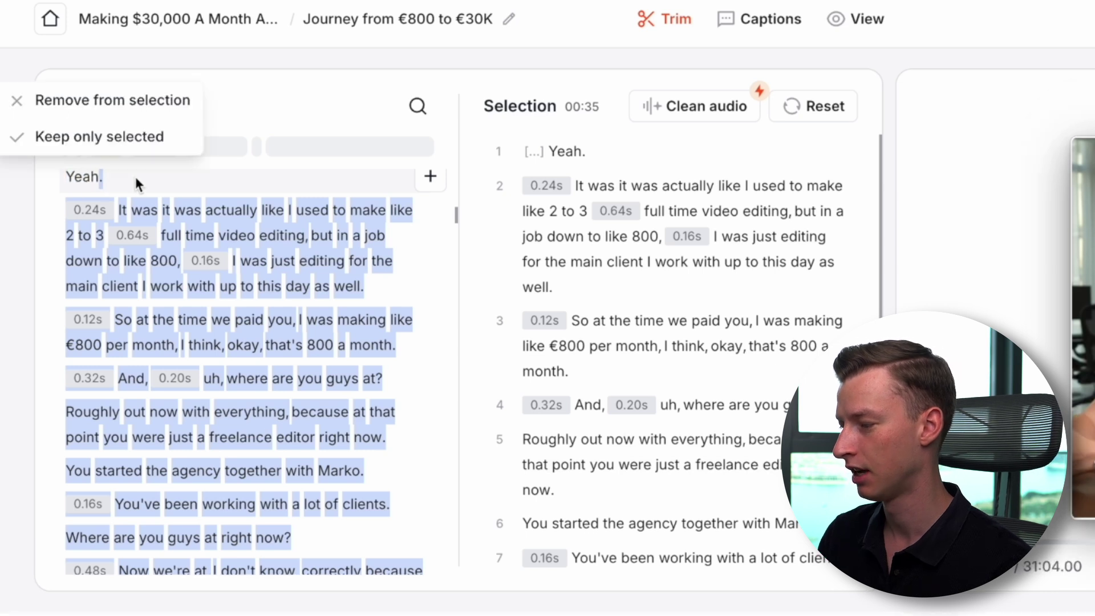
{"action": "left_click", "coordinate": [88, 182]}
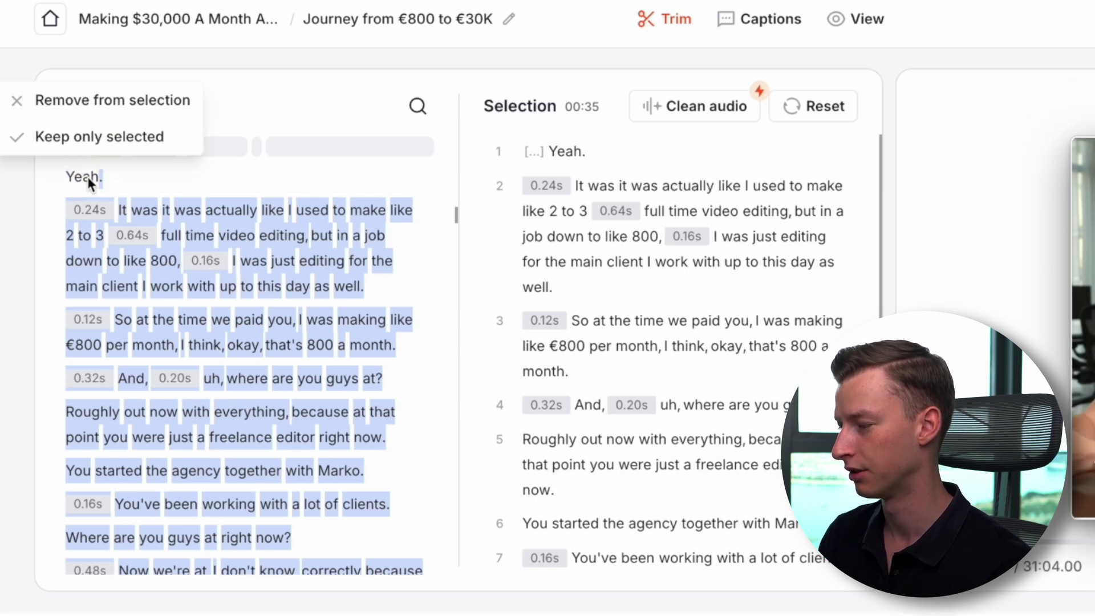
{"action": "left_click", "coordinate": [137, 108]}
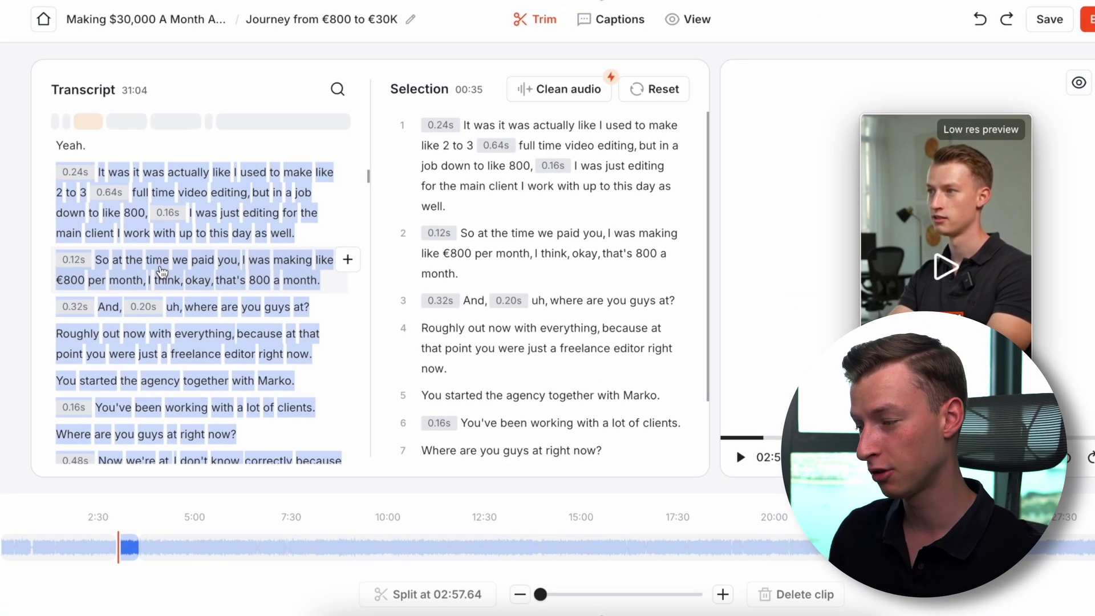
Add the line "Yeah, that's really solid." after the end of the selected transcript to the clip's selection.
{"action": "scroll", "coordinate": [162, 271], "scroll_direction": "down", "scroll_amount": 5}
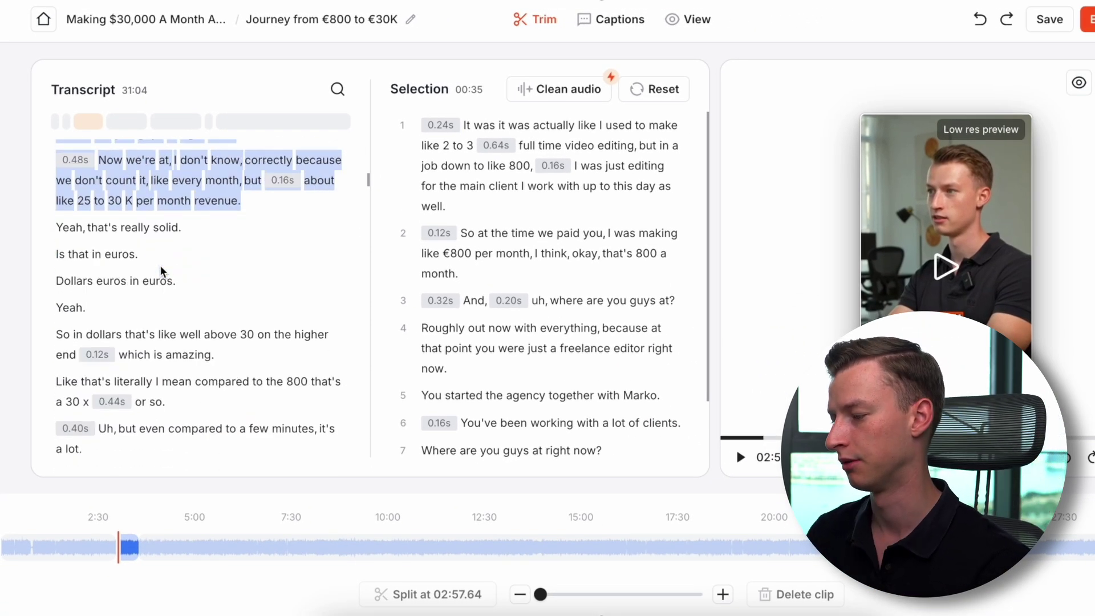
{"action": "scroll", "coordinate": [229, 285], "scroll_direction": "up", "scroll_amount": 5}
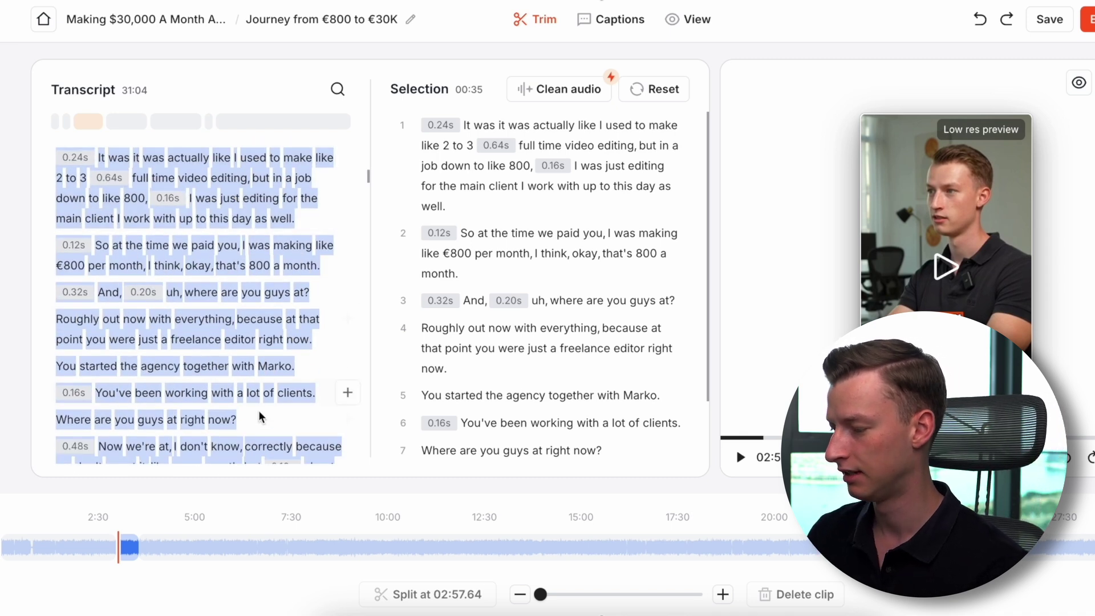
{"action": "scroll", "coordinate": [211, 365], "scroll_direction": "down", "scroll_amount": 3}
{"action": "scroll", "coordinate": [212, 195], "scroll_direction": "up", "scroll_amount": 2}
{"action": "scroll", "coordinate": [212, 195], "scroll_direction": "up", "scroll_amount": 2}
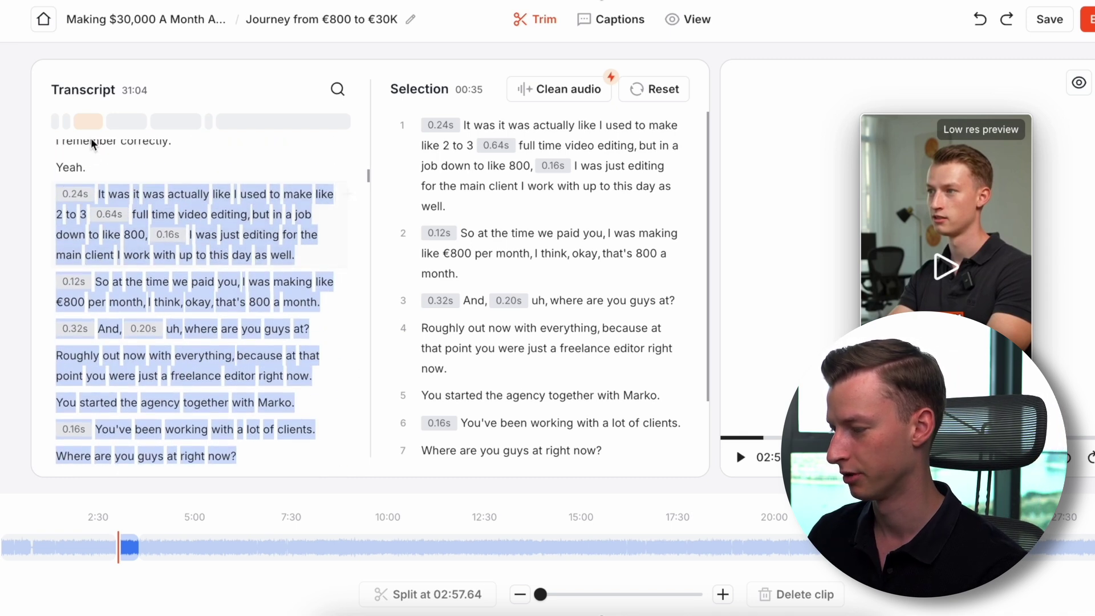
{"action": "scroll", "coordinate": [135, 381], "scroll_direction": "down", "scroll_amount": 3}
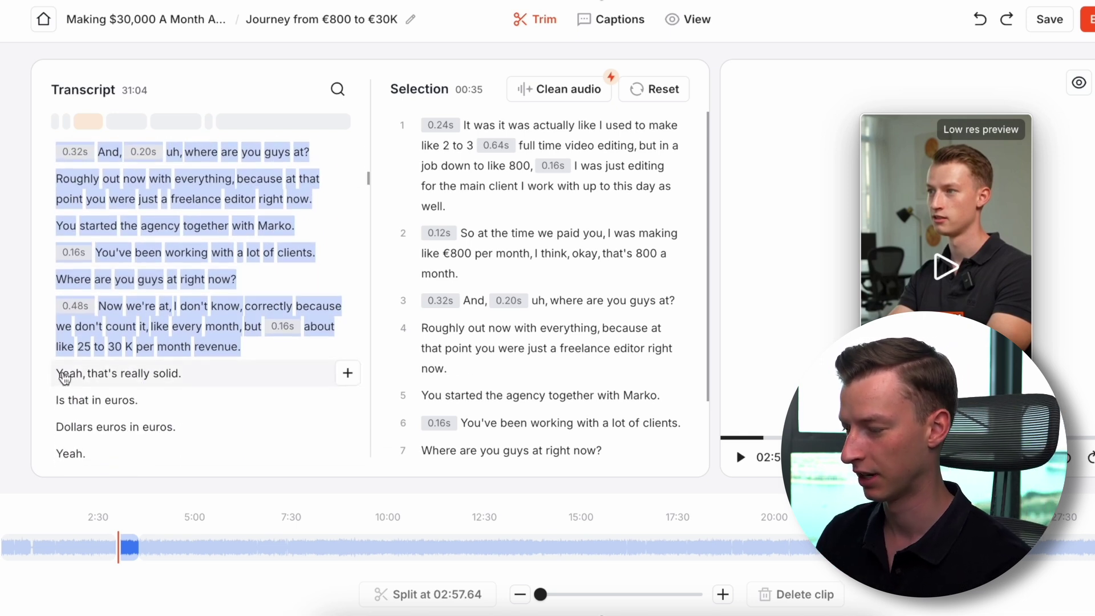
{"action": "left_click", "coordinate": [64, 374]}
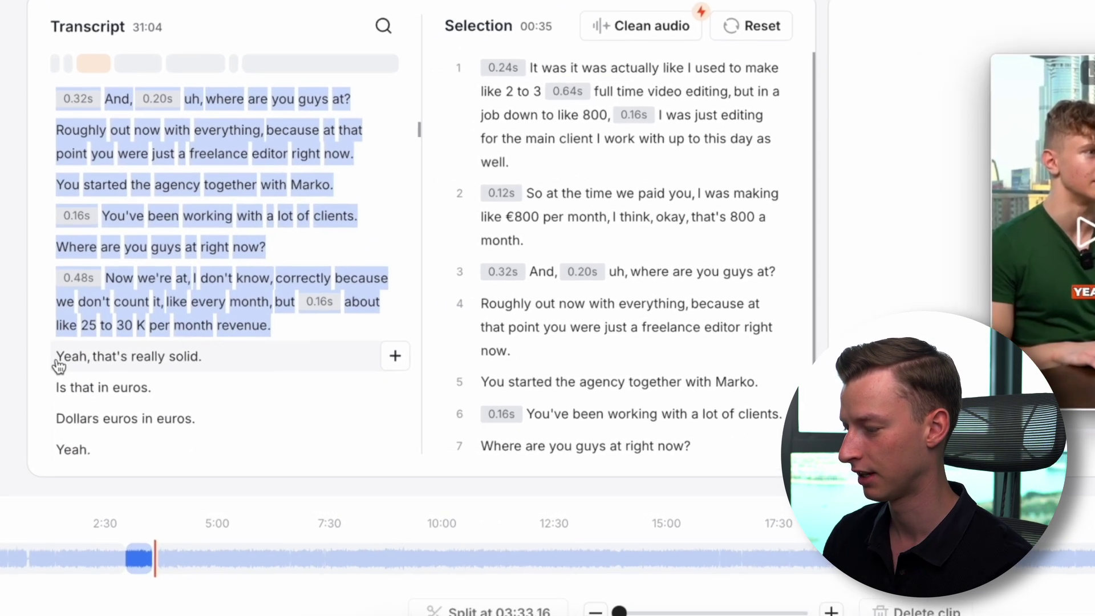
{"action": "left_click", "coordinate": [179, 377], "text": "shift"}
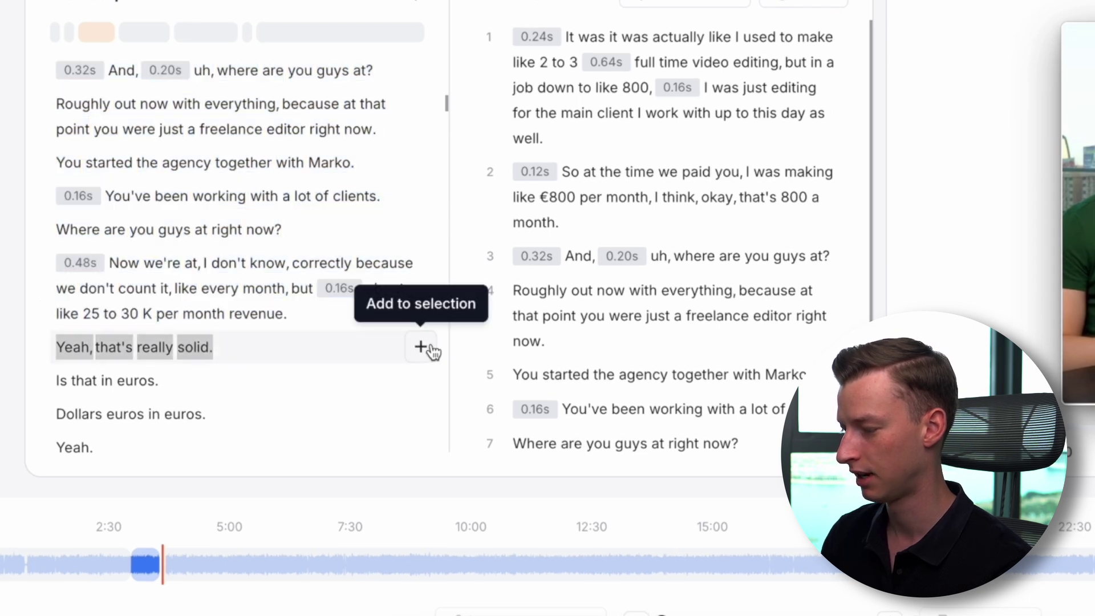
{"action": "left_click", "coordinate": [422, 348]}
Clean the selection's audio by removing silences with the Fast option and turning on filler word removal.
{"action": "scroll", "coordinate": [289, 191], "scroll_direction": "up", "scroll_amount": 5}
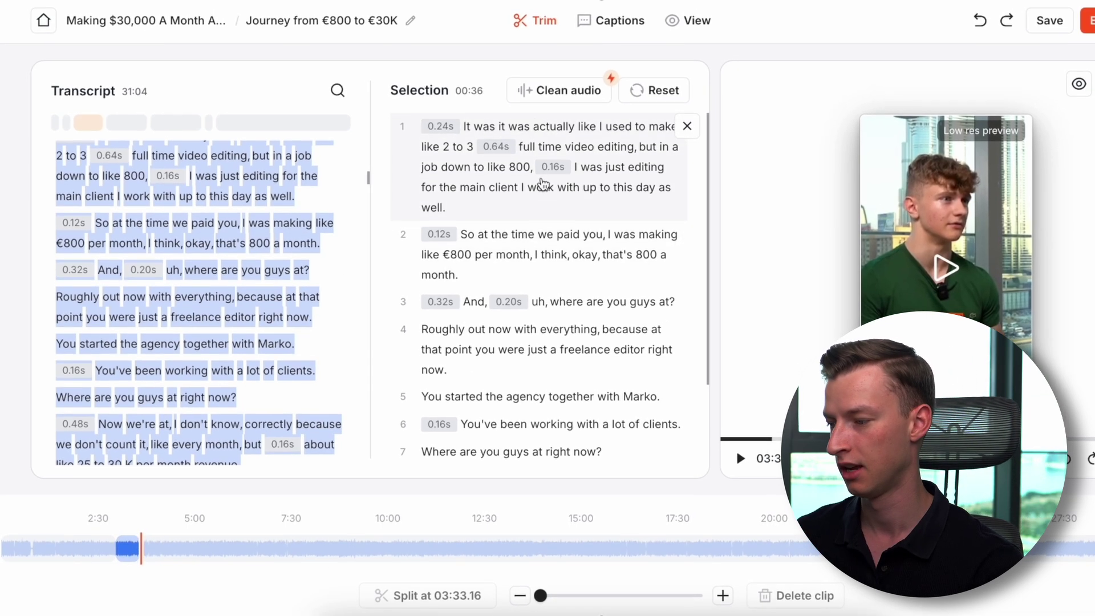
{"action": "scroll", "coordinate": [591, 159], "scroll_direction": "down", "scroll_amount": 2}
{"action": "scroll", "coordinate": [565, 126], "scroll_direction": "up", "scroll_amount": 2}
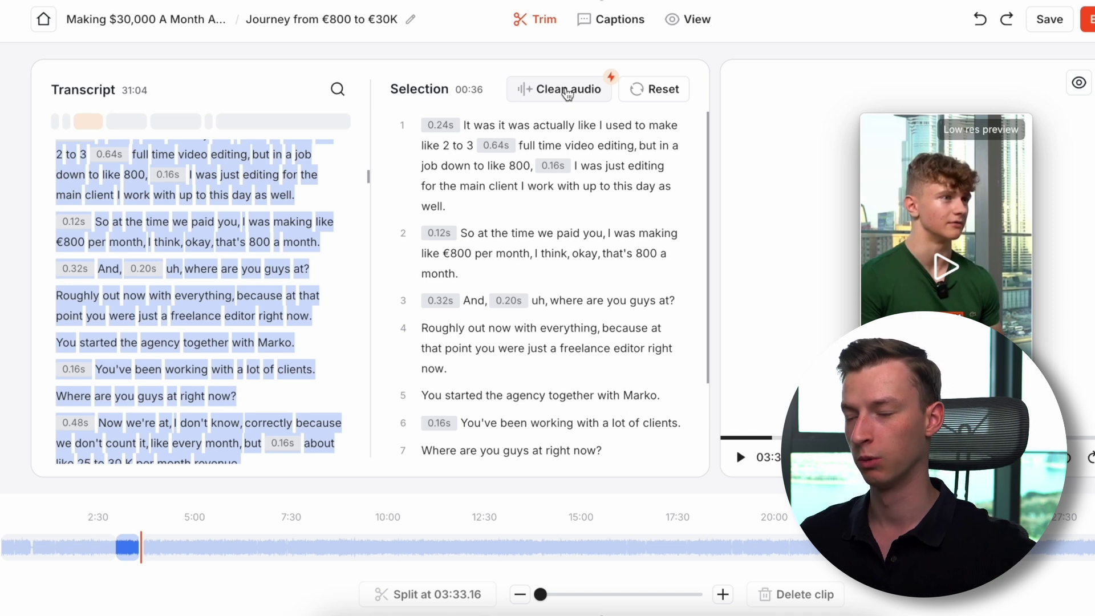
{"action": "left_click", "coordinate": [567, 91]}
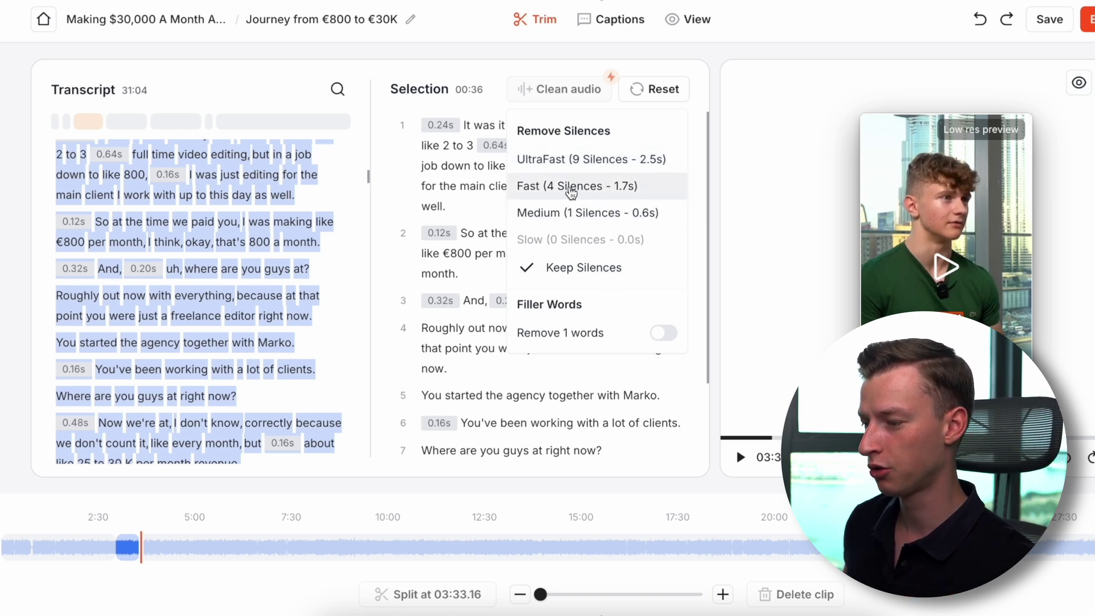
{"action": "left_click", "coordinate": [566, 190]}
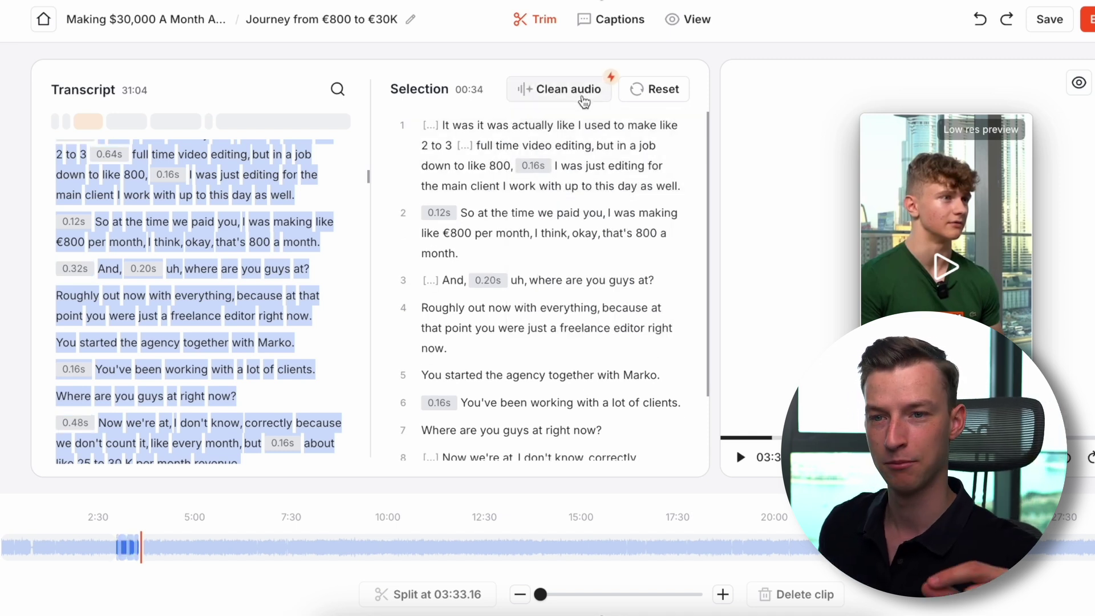
{"action": "left_click", "coordinate": [583, 92]}
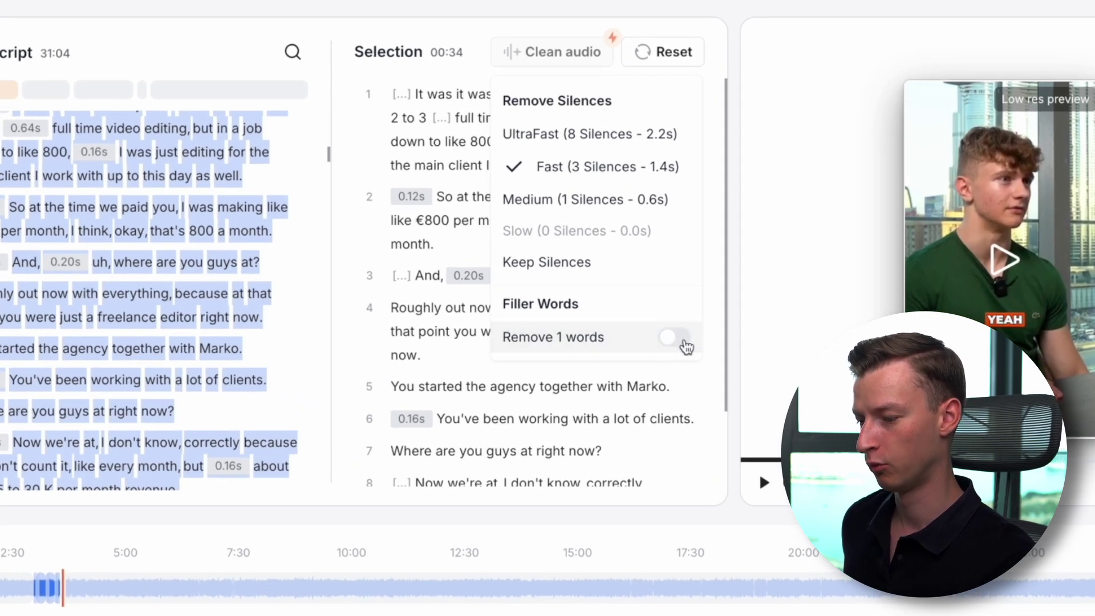
{"action": "left_click", "coordinate": [669, 342]}
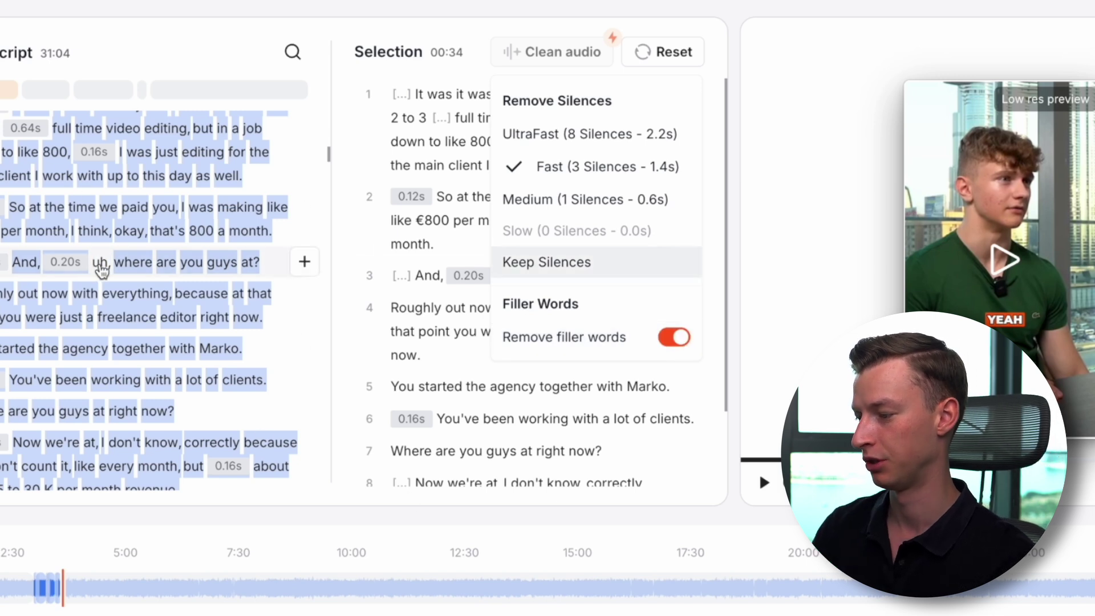
{"action": "left_click", "coordinate": [575, 531]}
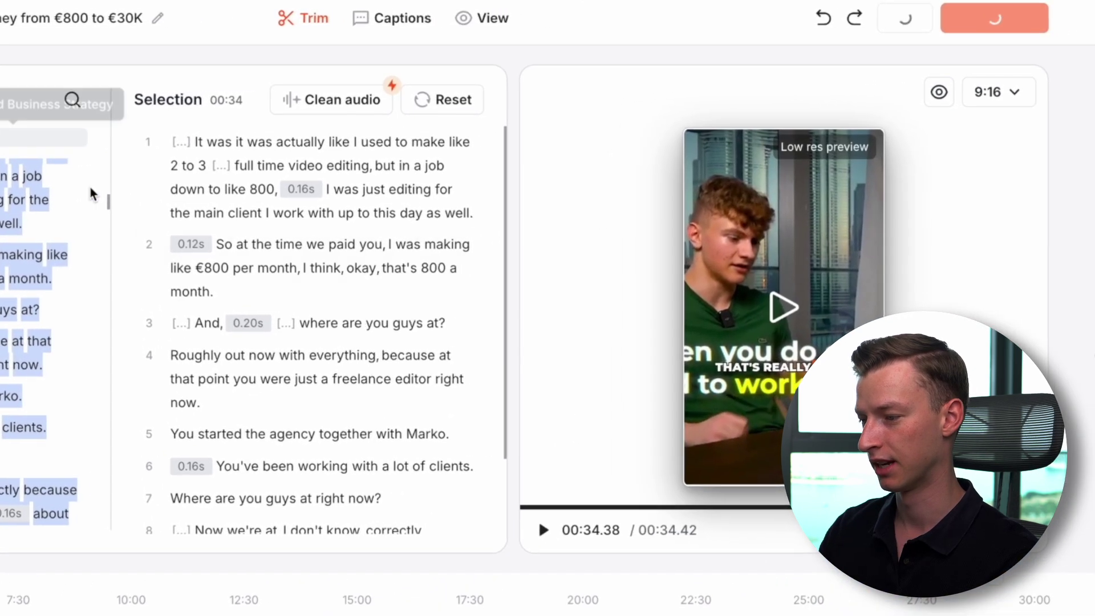
Open the clip's captions editor, mute the preview and play through parts of it to check the current Leon captions.
{"action": "left_click", "coordinate": [392, 18]}
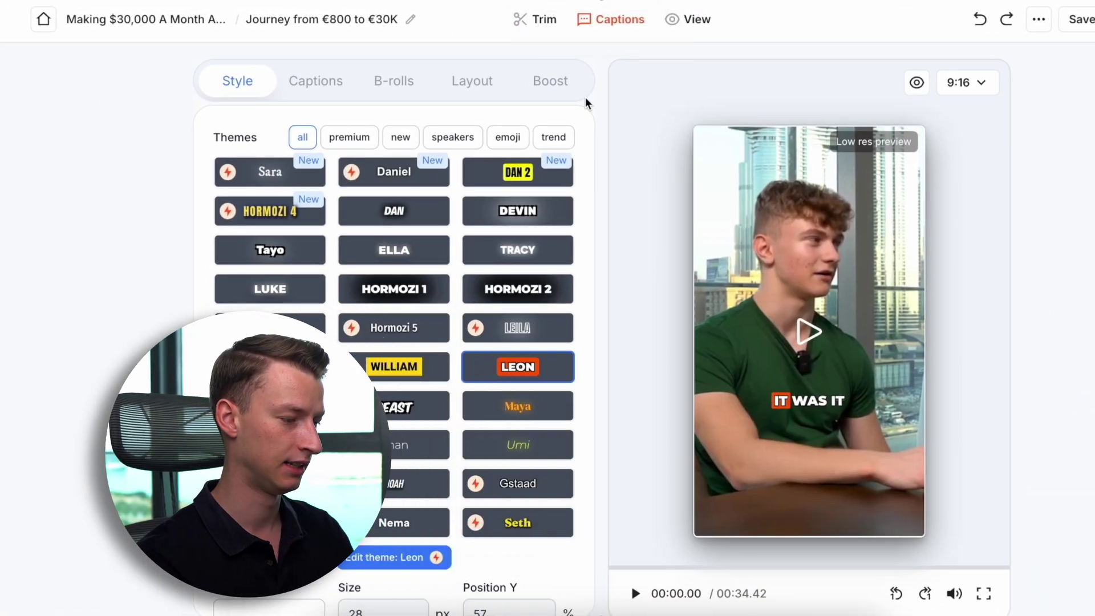
{"action": "left_click_drag", "start_coordinate": [648, 572], "coordinate": [705, 572]}
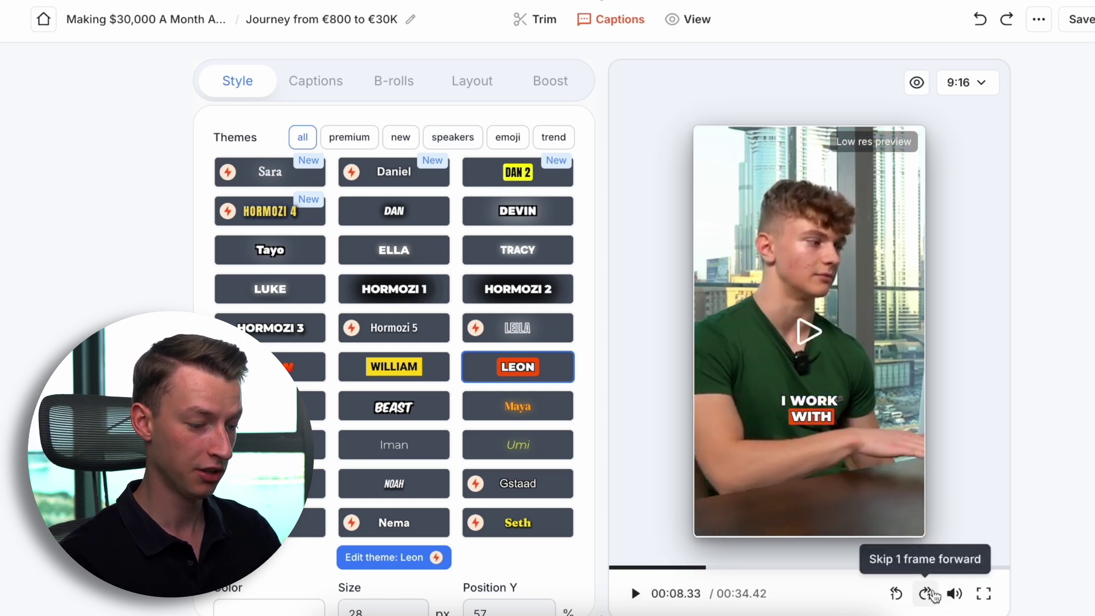
{"action": "left_click", "coordinate": [954, 594]}
{"action": "left_click", "coordinate": [788, 428]}
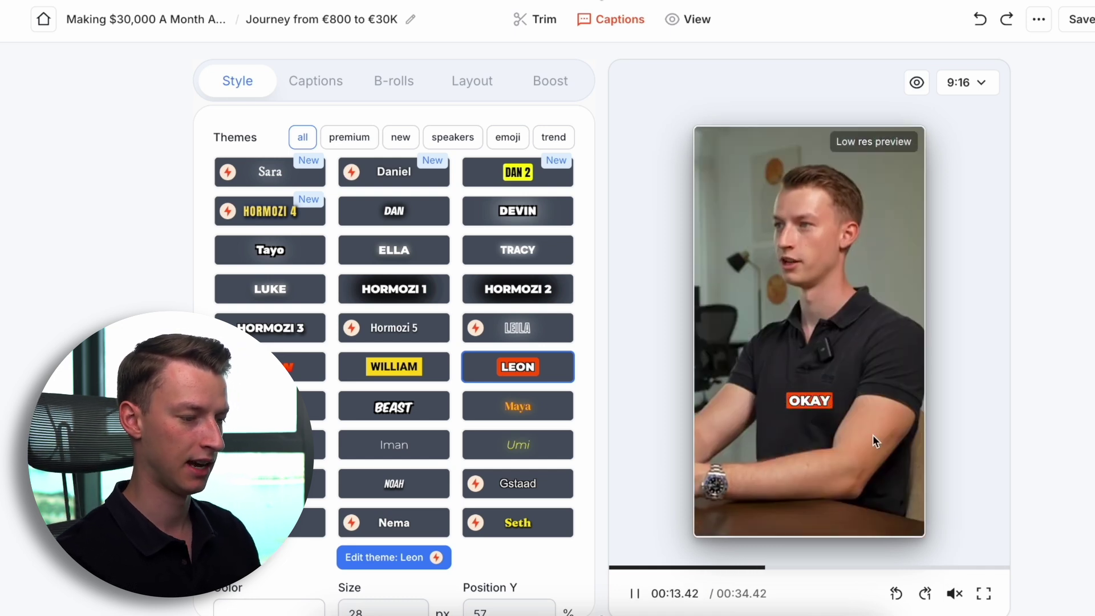
{"action": "left_click", "coordinate": [864, 391]}
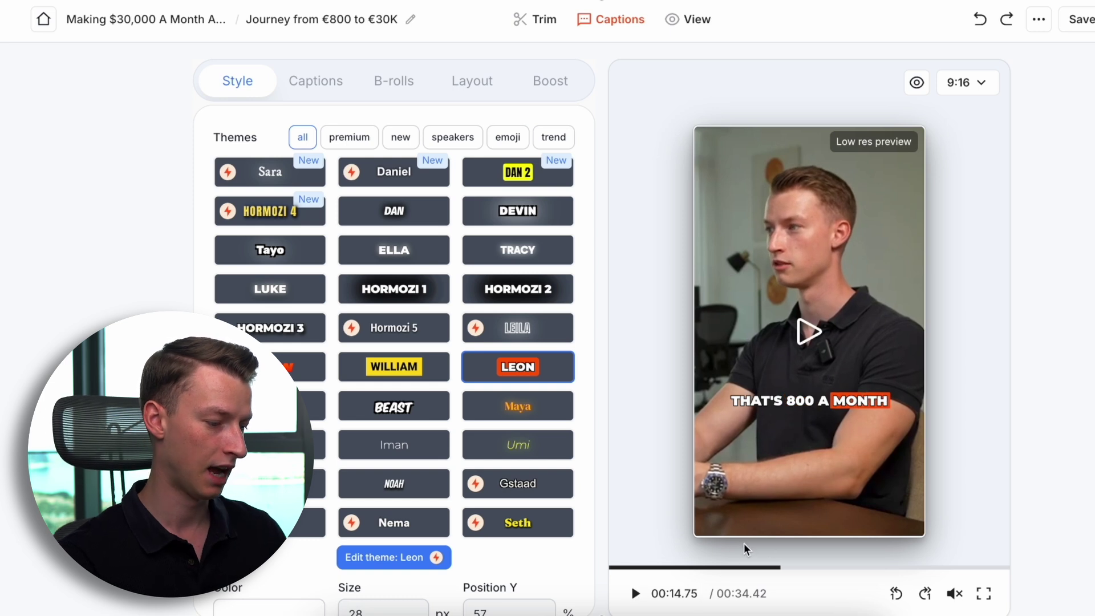
{"action": "left_click_drag", "start_coordinate": [659, 570], "coordinate": [701, 569]}
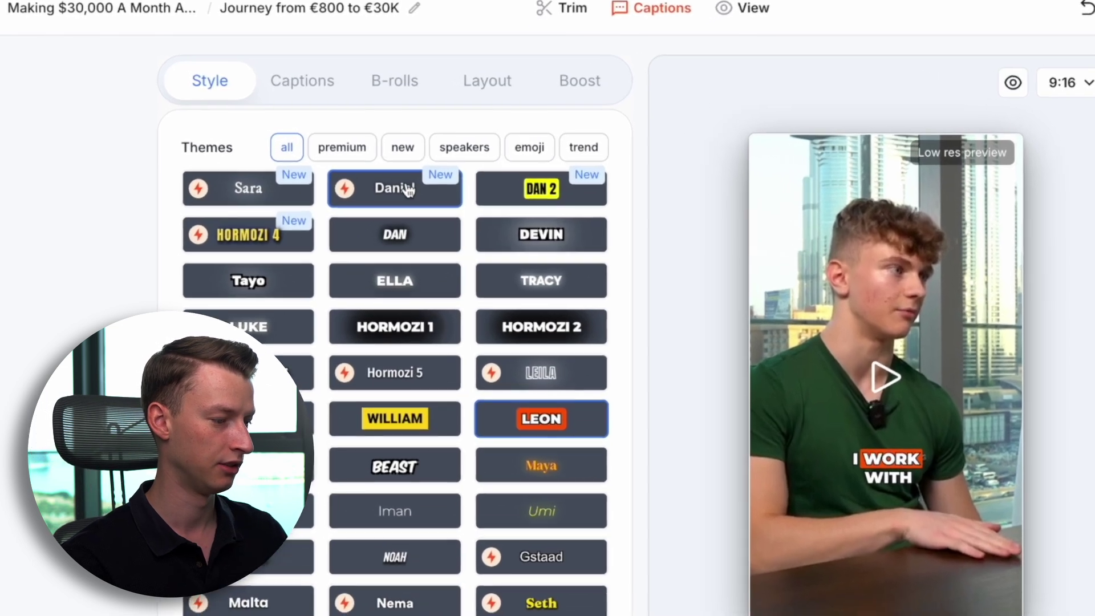
Try the Daniel caption theme and scrub through the clip to preview it.
{"action": "left_click", "coordinate": [402, 172]}
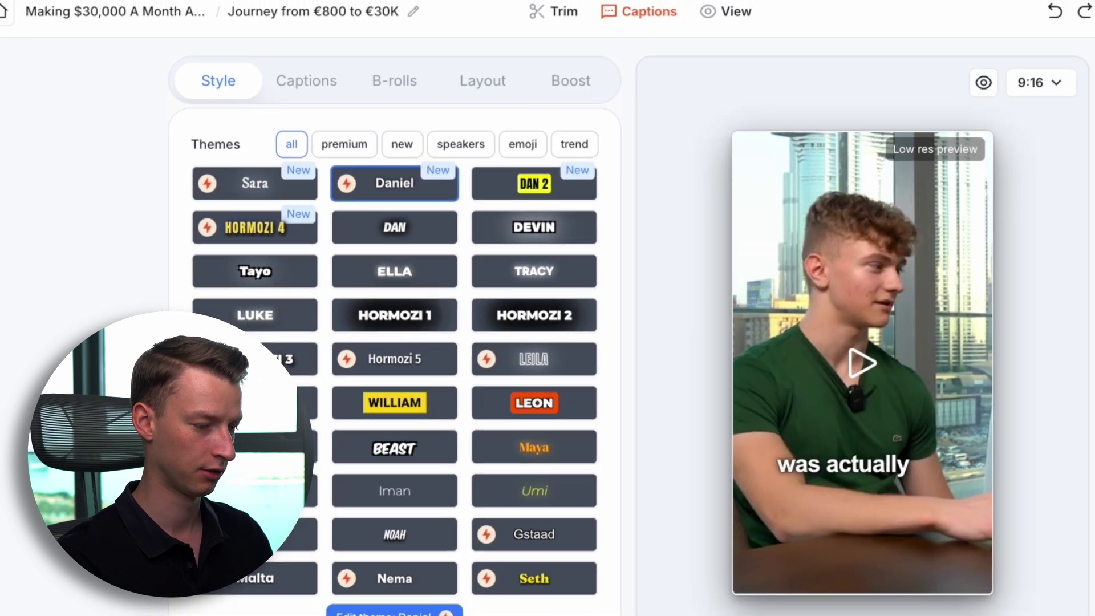
{"action": "left_click", "coordinate": [674, 575]}
{"action": "left_click_drag", "start_coordinate": [674, 577], "coordinate": [944, 569]}
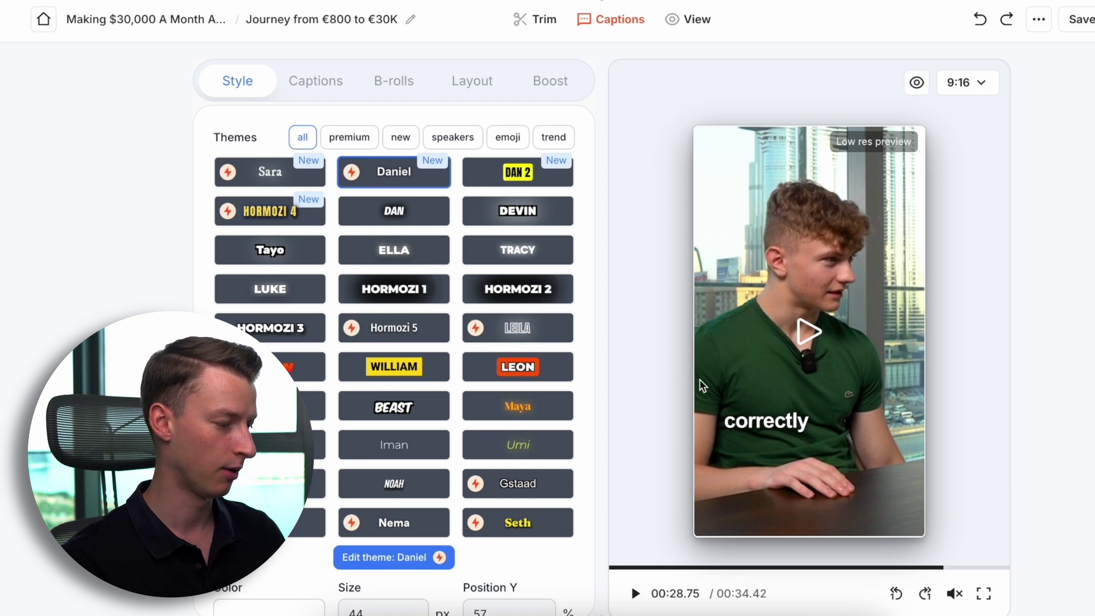
Apply the Iman caption theme and set its size to 37 px and its vertical position to 45%.
{"action": "left_click", "coordinate": [421, 448]}
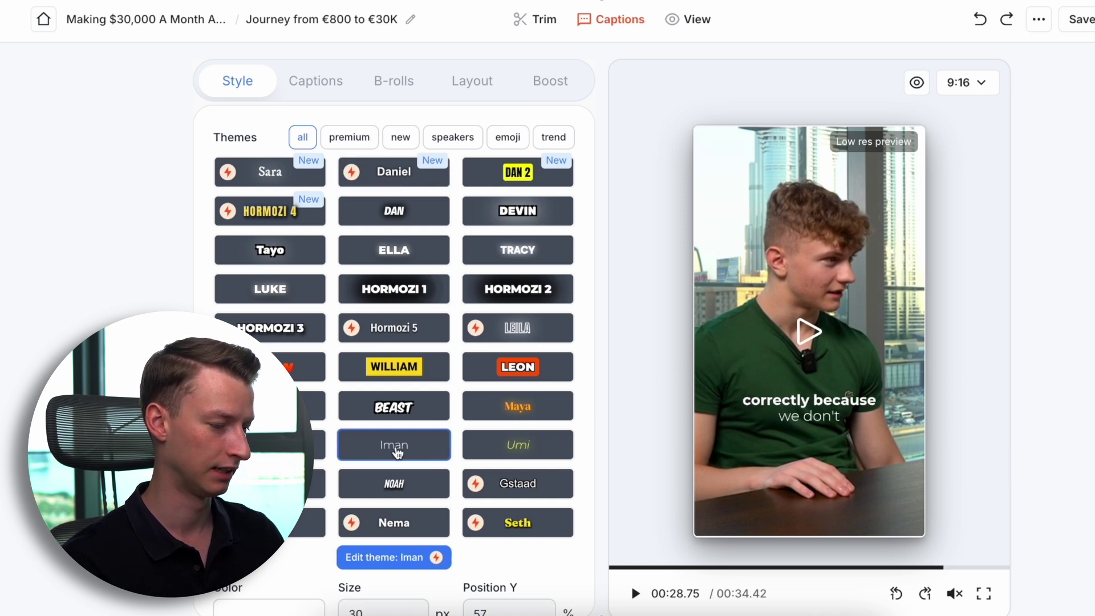
{"action": "left_click_drag", "start_coordinate": [611, 568], "coordinate": [855, 569]}
{"action": "scroll", "coordinate": [509, 493], "scroll_direction": "down", "scroll_amount": 3}
{"action": "left_click_drag", "start_coordinate": [385, 513], "coordinate": [396, 514]}
{"action": "left_click_drag", "start_coordinate": [541, 515], "coordinate": [526, 515]}
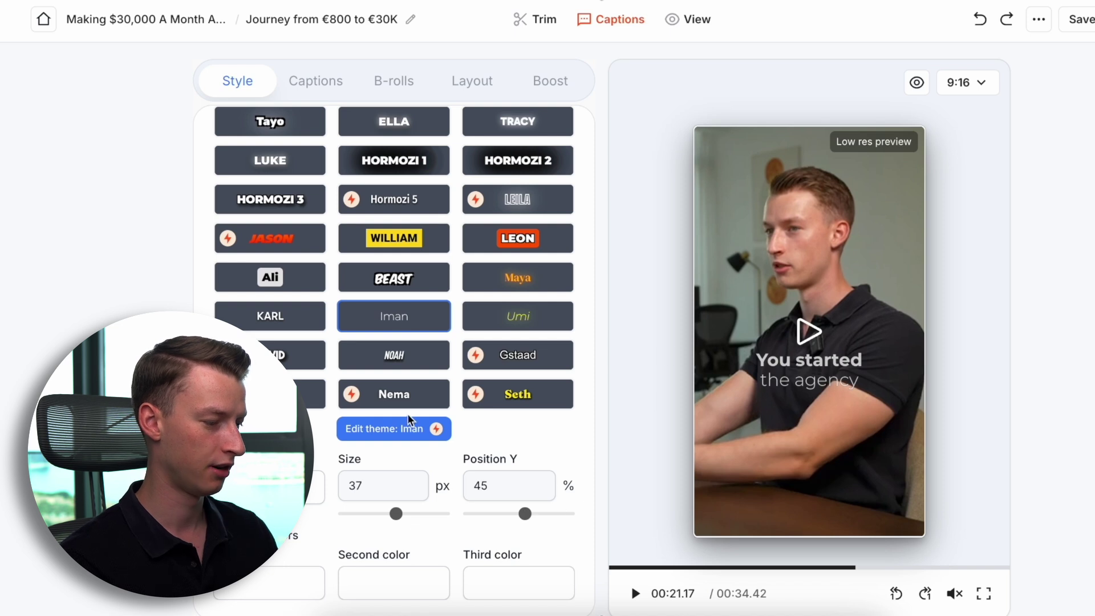
{"action": "scroll", "coordinate": [396, 441], "scroll_direction": "up", "scroll_amount": 3}
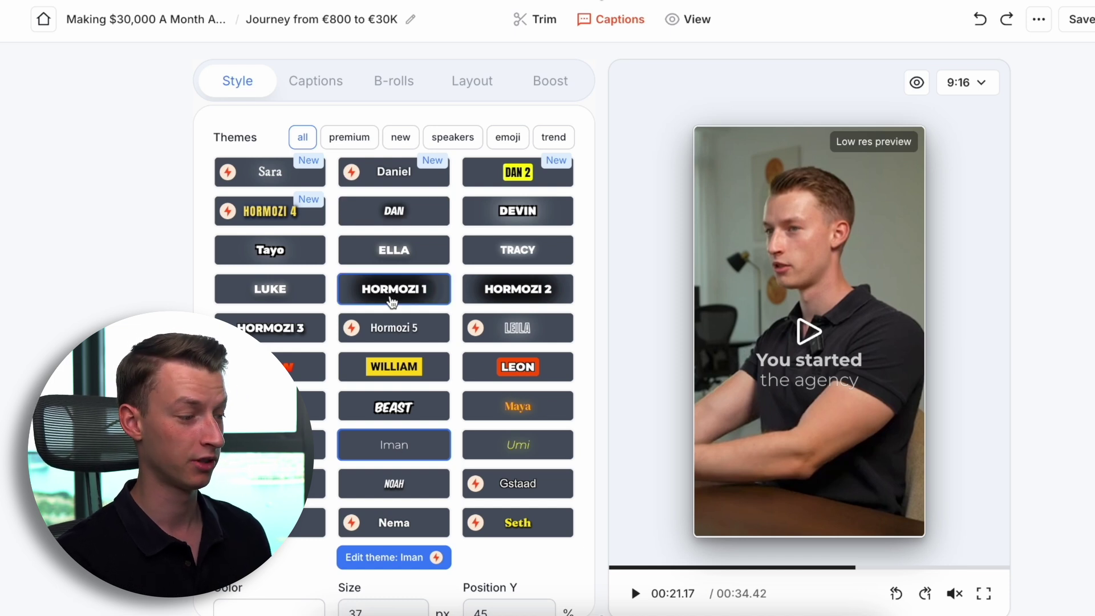
Examine the Iman theme's editing options for font, shadow, stroke, captions and highlight colors, and return to the theme list.
{"action": "left_click", "coordinate": [406, 557]}
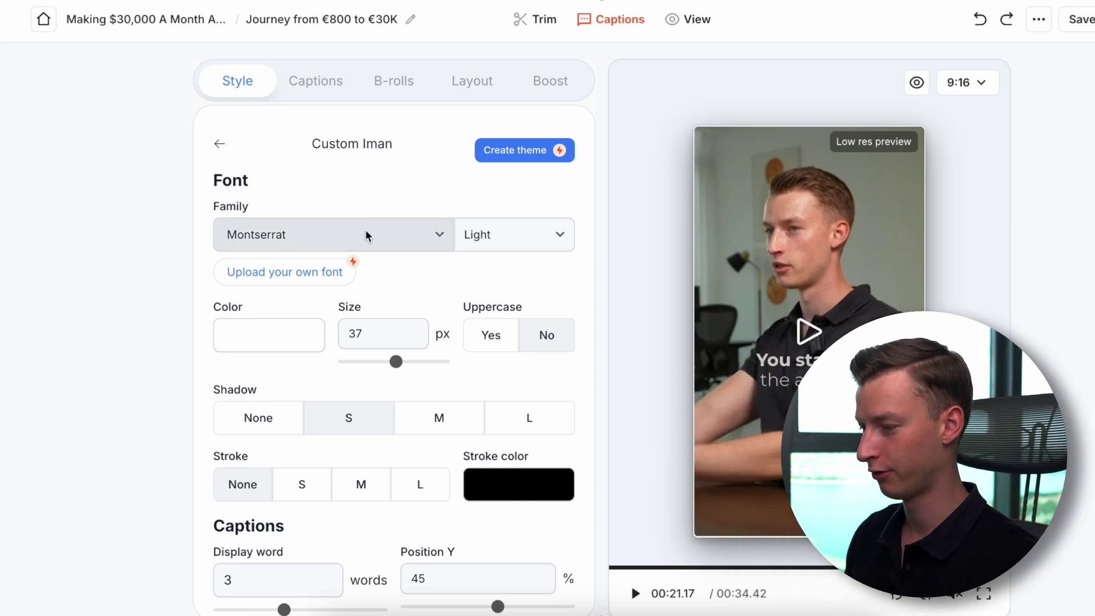
{"action": "left_click", "coordinate": [399, 232]}
{"action": "left_click", "coordinate": [563, 193]}
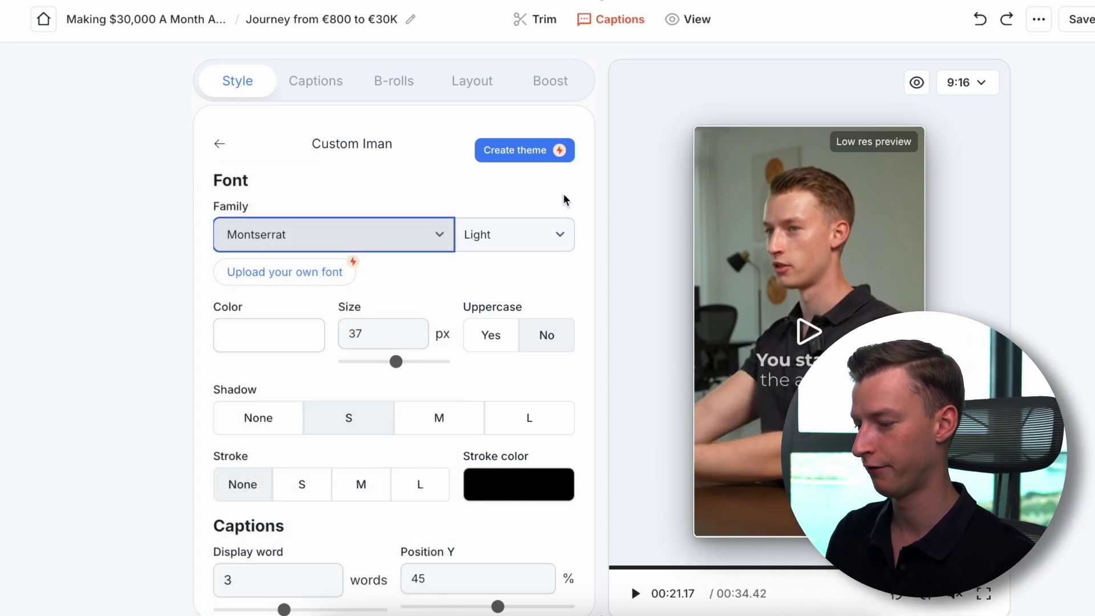
{"action": "scroll", "coordinate": [556, 195], "scroll_direction": "down", "scroll_amount": 3}
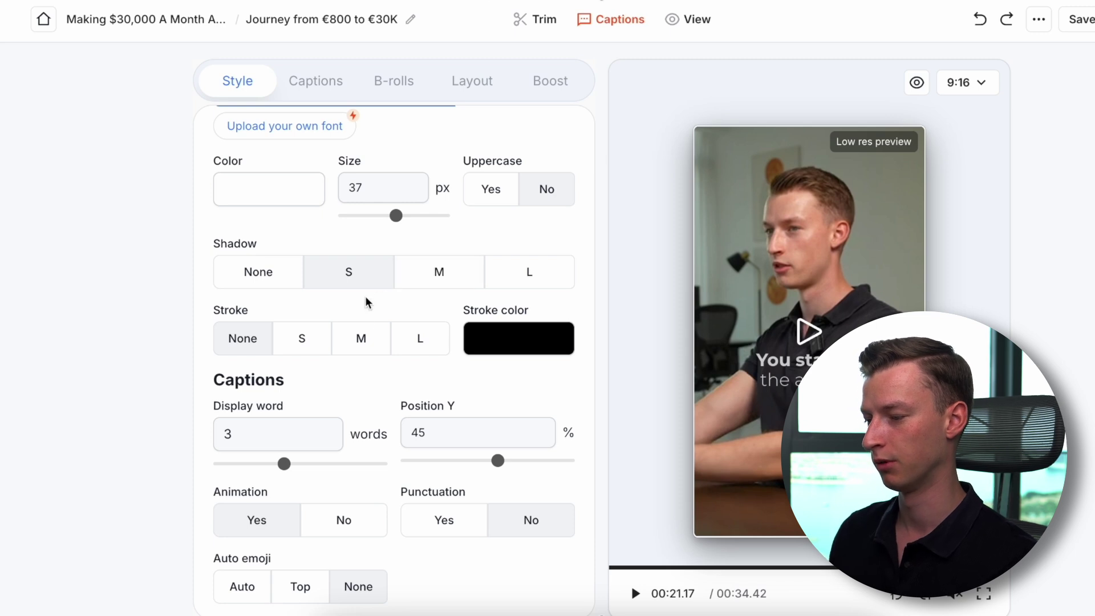
{"action": "scroll", "coordinate": [343, 398], "scroll_direction": "down", "scroll_amount": 1}
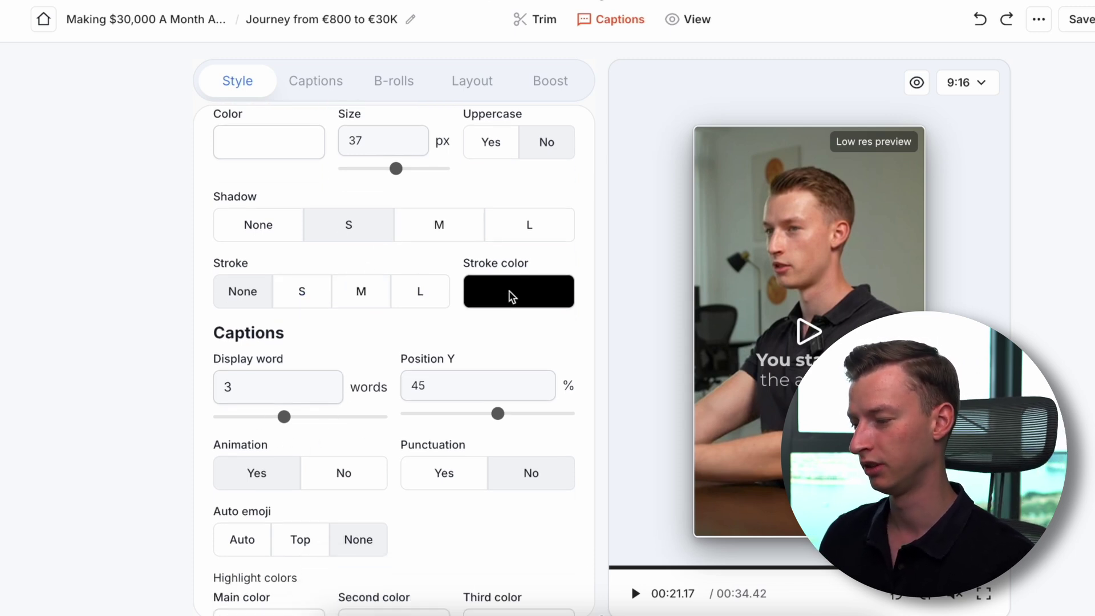
{"action": "scroll", "coordinate": [504, 285], "scroll_direction": "down", "scroll_amount": 2}
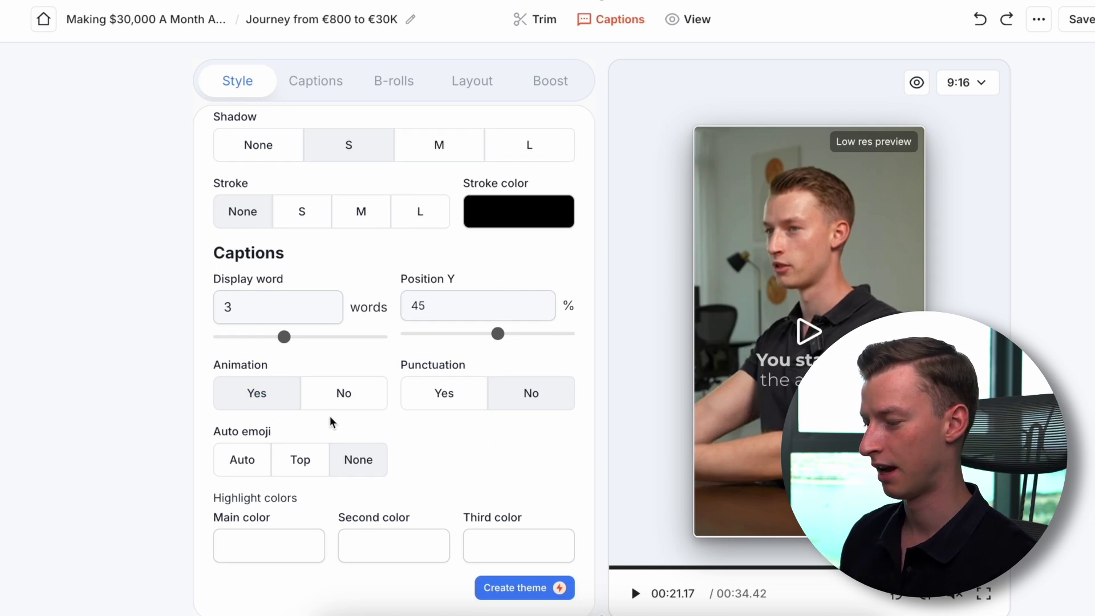
{"action": "scroll", "coordinate": [564, 464], "scroll_direction": "up", "scroll_amount": 5}
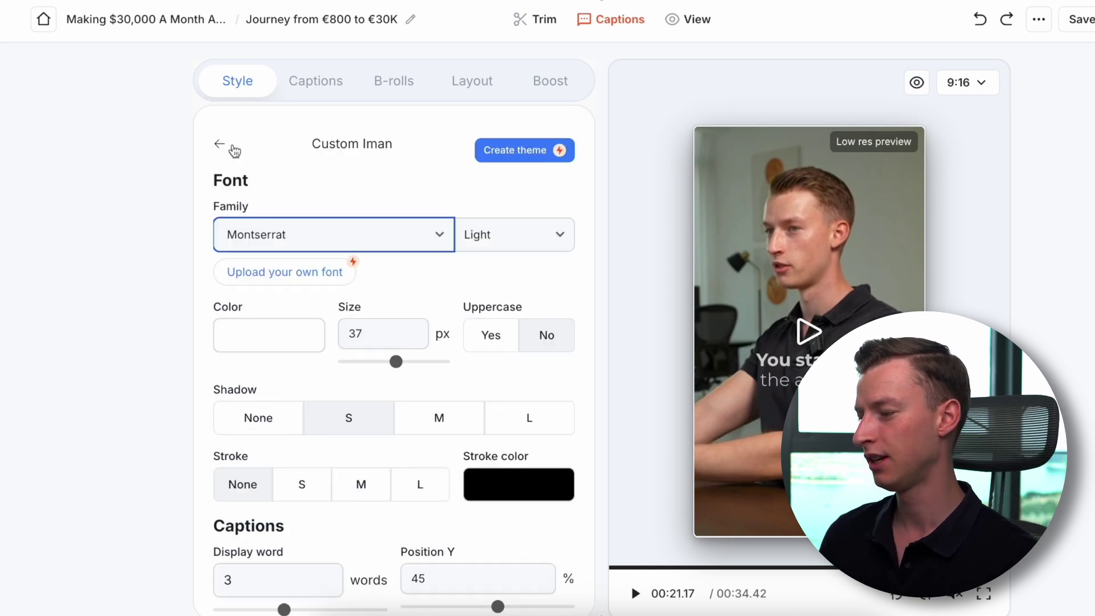
{"action": "left_click", "coordinate": [233, 144]}
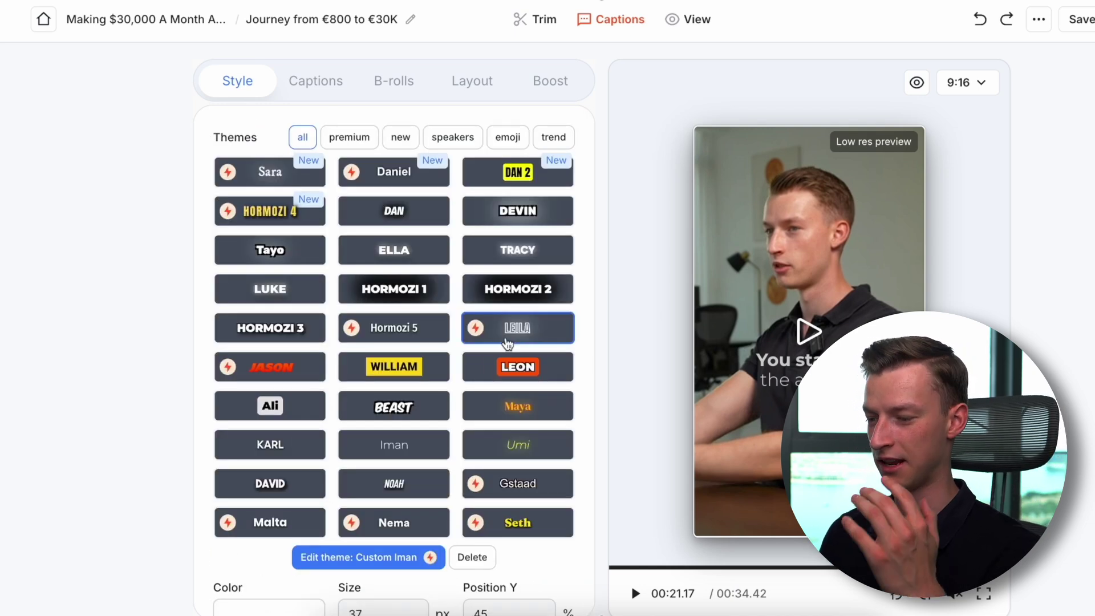
Play the clip from near its start and view the list of caption lines from the beginning.
{"action": "left_click", "coordinate": [622, 566]}
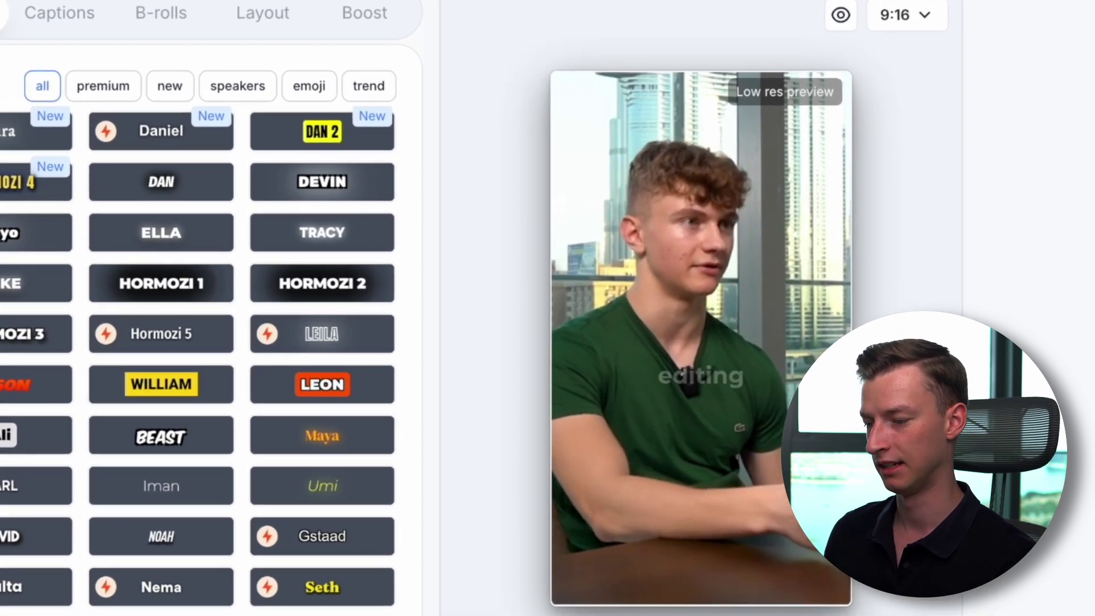
{"action": "left_click", "coordinate": [57, 12]}
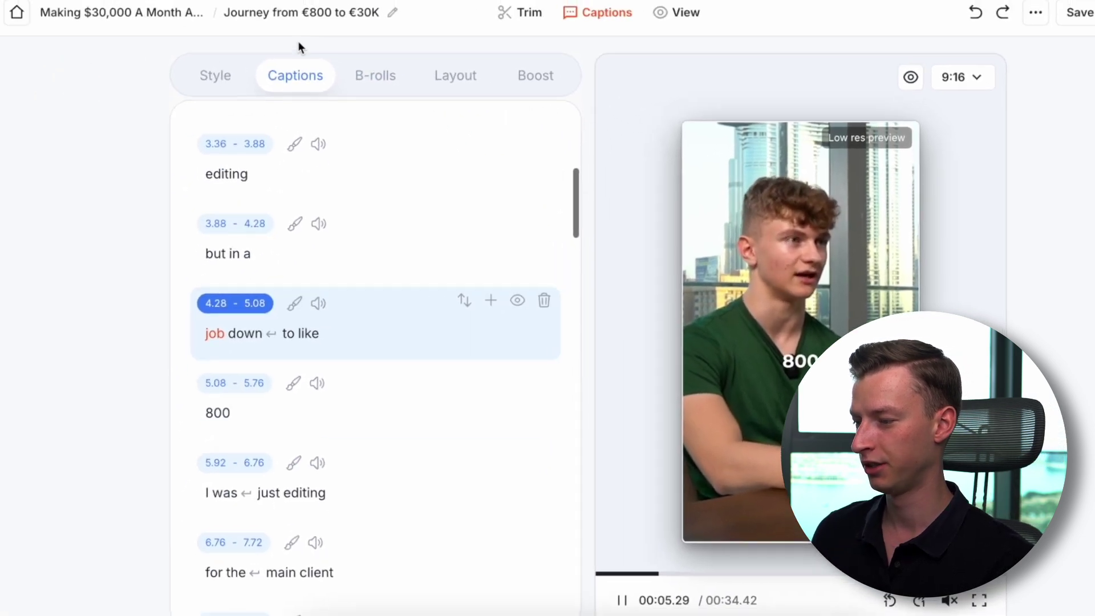
{"action": "key", "text": "space"}
{"action": "scroll", "coordinate": [408, 228], "scroll_direction": "up", "scroll_amount": 10}
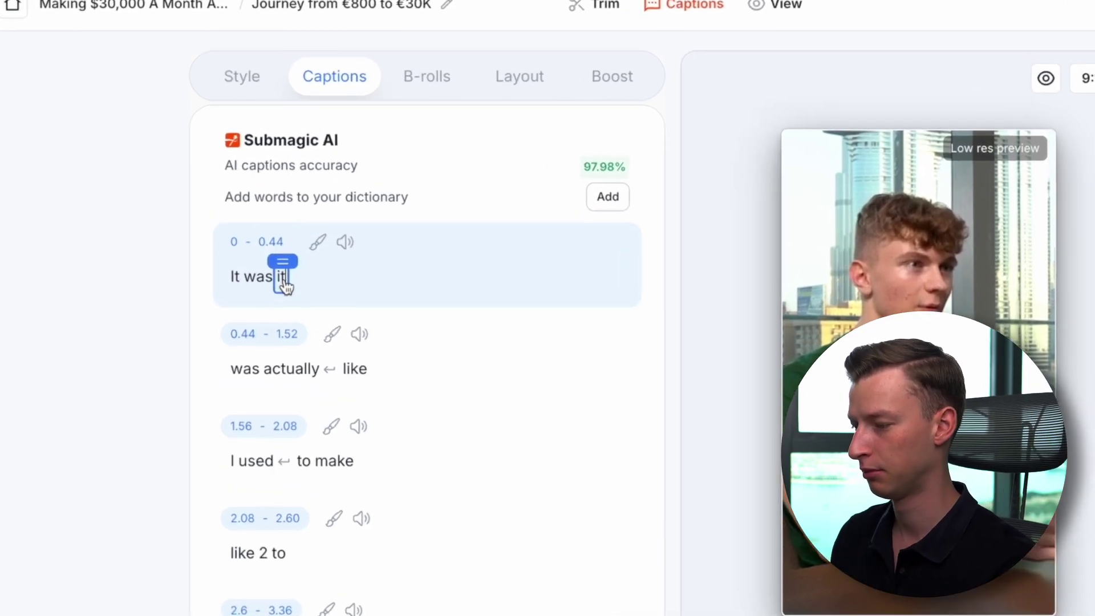
Try adding random text after the last word of the first caption line, "It was it".
{"action": "left_click", "coordinate": [283, 280]}
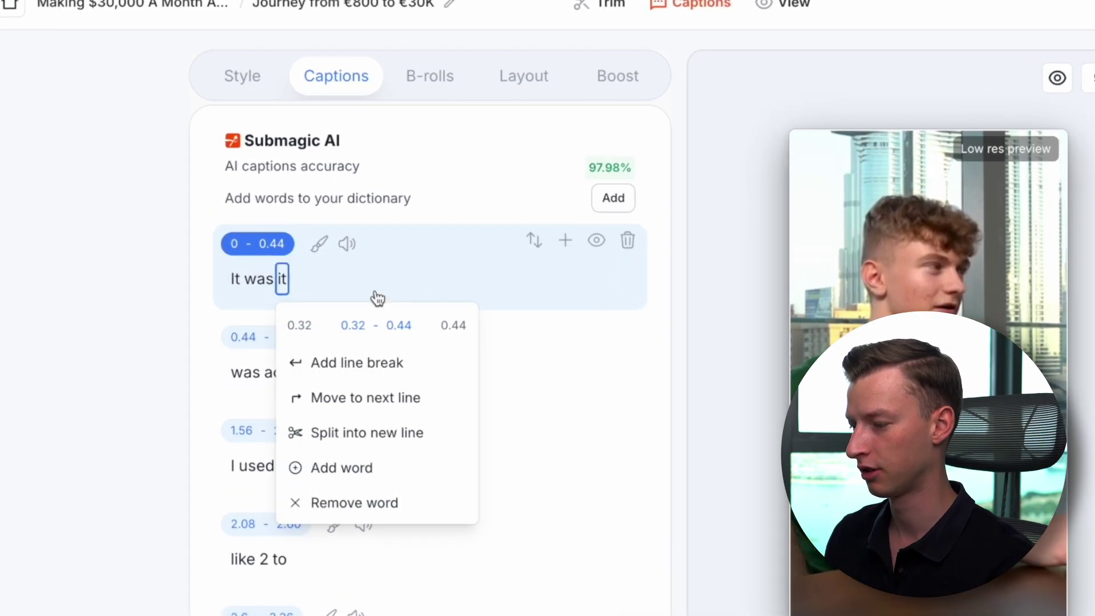
{"action": "type", "text": "ijdfhgoijdfoi"}
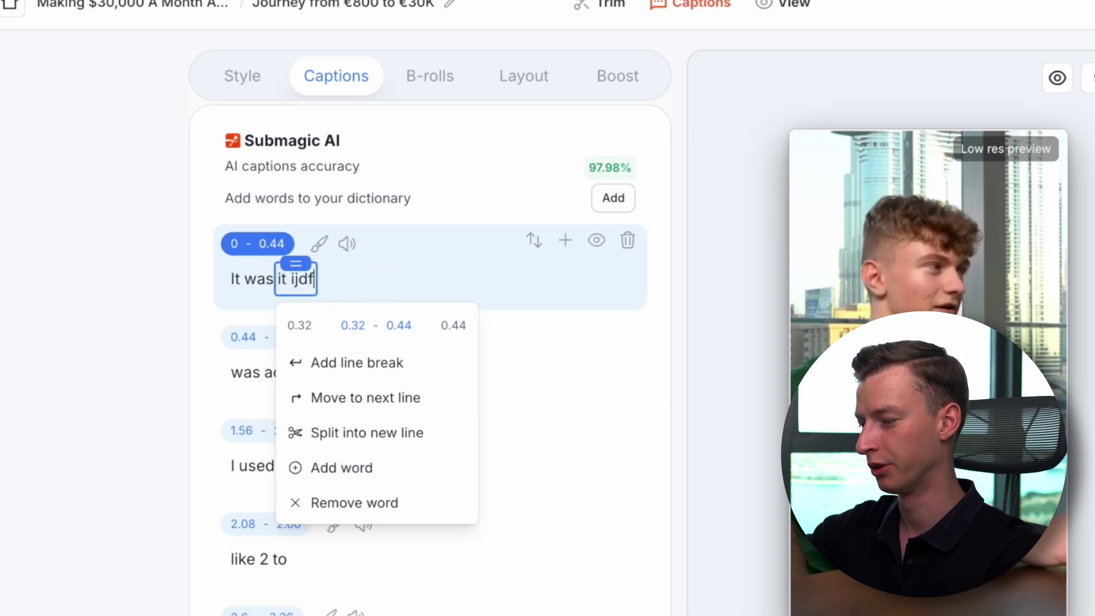
{"action": "left_click", "coordinate": [683, 164]}
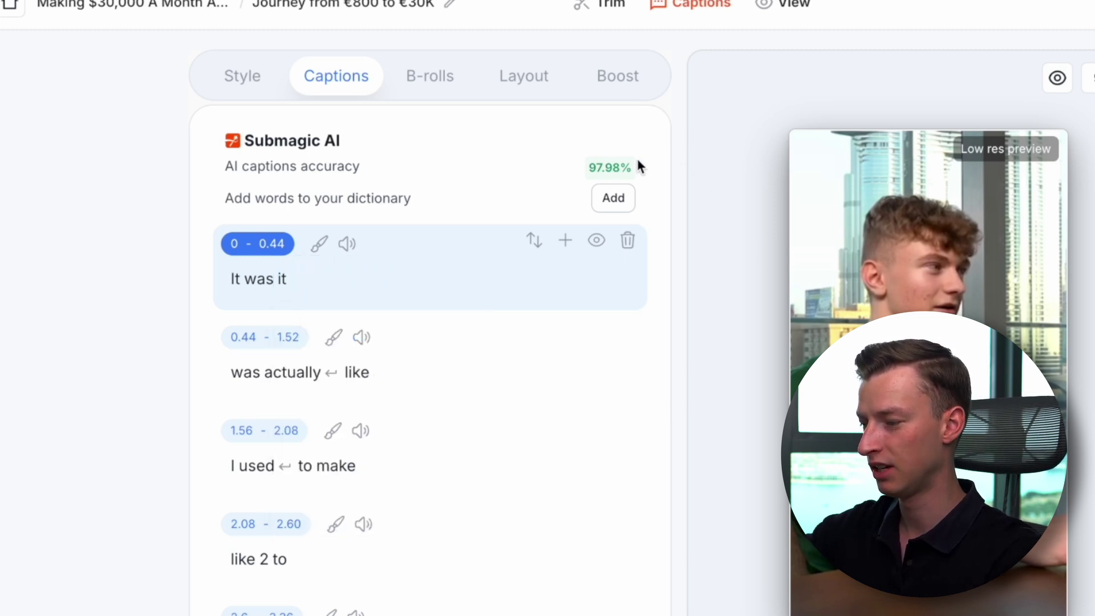
Check the AI captions accuracy rating and read through the caption lines for mistakes.
{"action": "left_click_drag", "start_coordinate": [231, 166], "coordinate": [354, 166]}
{"action": "left_click", "coordinate": [387, 167]}
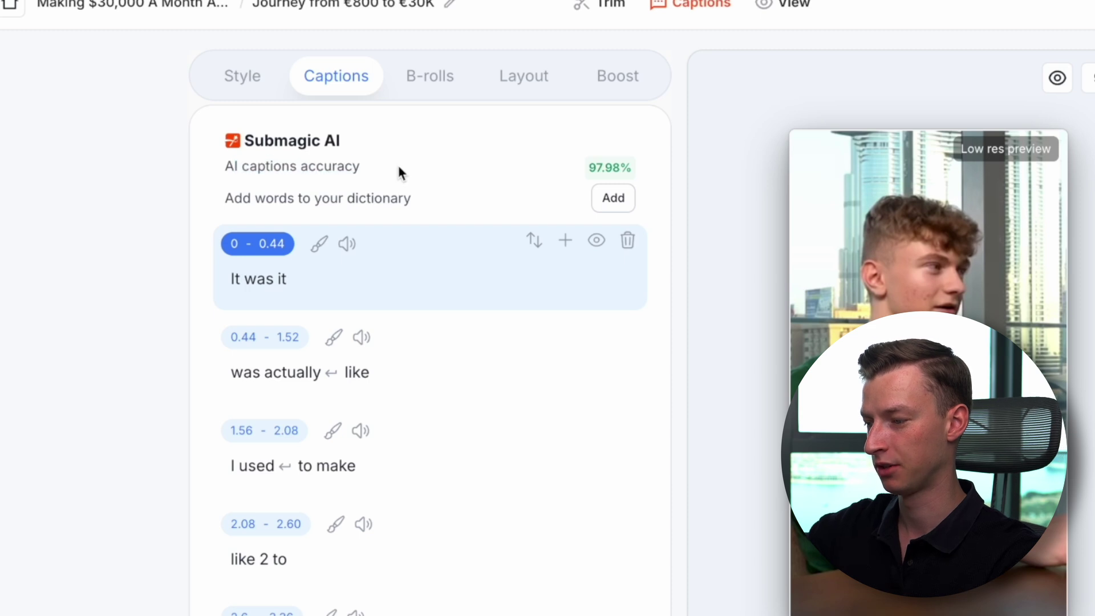
{"action": "left_click_drag", "start_coordinate": [591, 166], "coordinate": [659, 162]}
{"action": "left_click", "coordinate": [660, 163]}
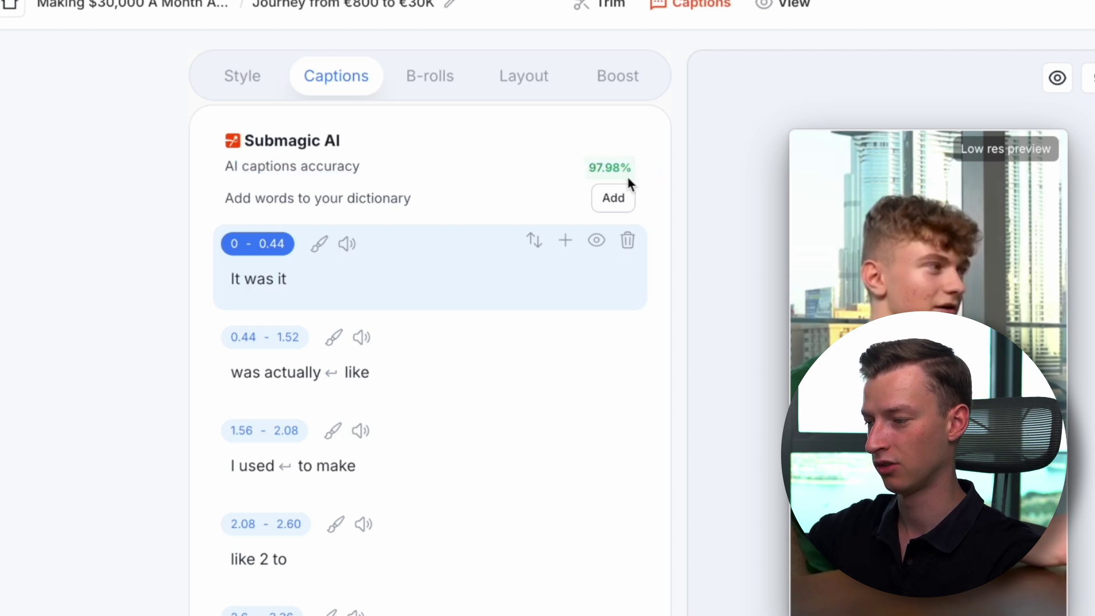
{"action": "scroll", "coordinate": [477, 401], "scroll_direction": "down", "scroll_amount": 15}
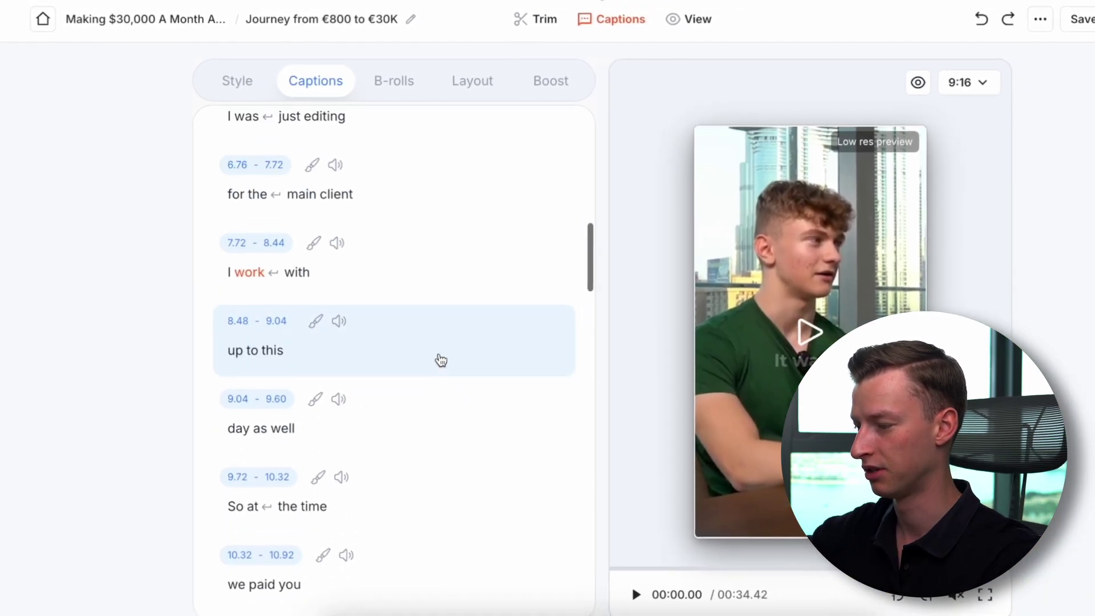
{"action": "scroll", "coordinate": [381, 250], "scroll_direction": "down", "scroll_amount": 15}
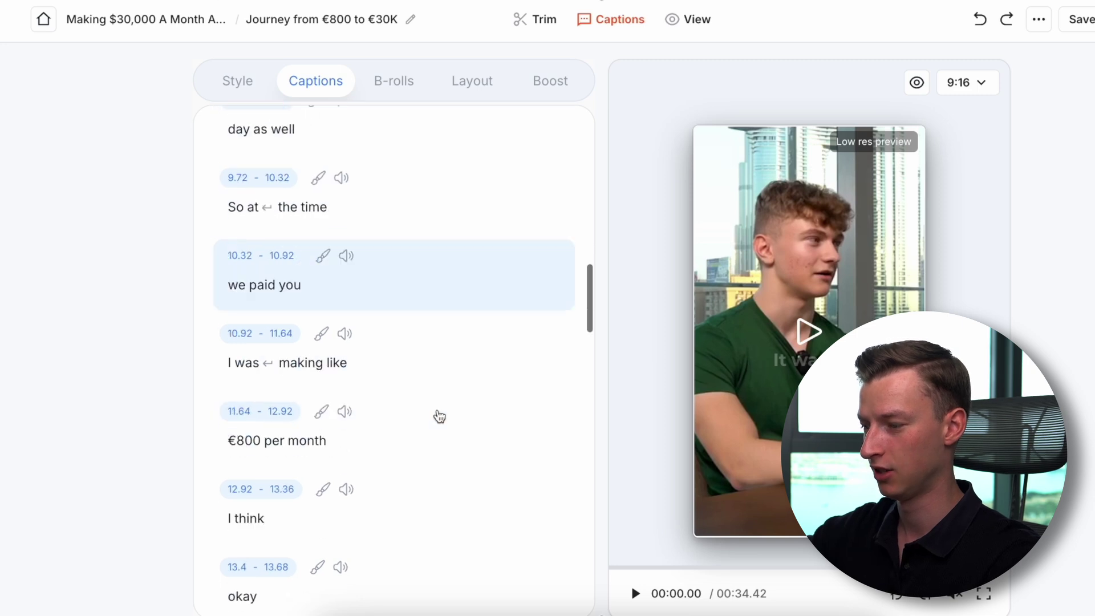
{"action": "scroll", "coordinate": [439, 417], "scroll_direction": "up", "scroll_amount": 20}
Start adding a B-roll to the line "I was just editing for the main client" and open the premium video library.
{"action": "left_click", "coordinate": [393, 81]}
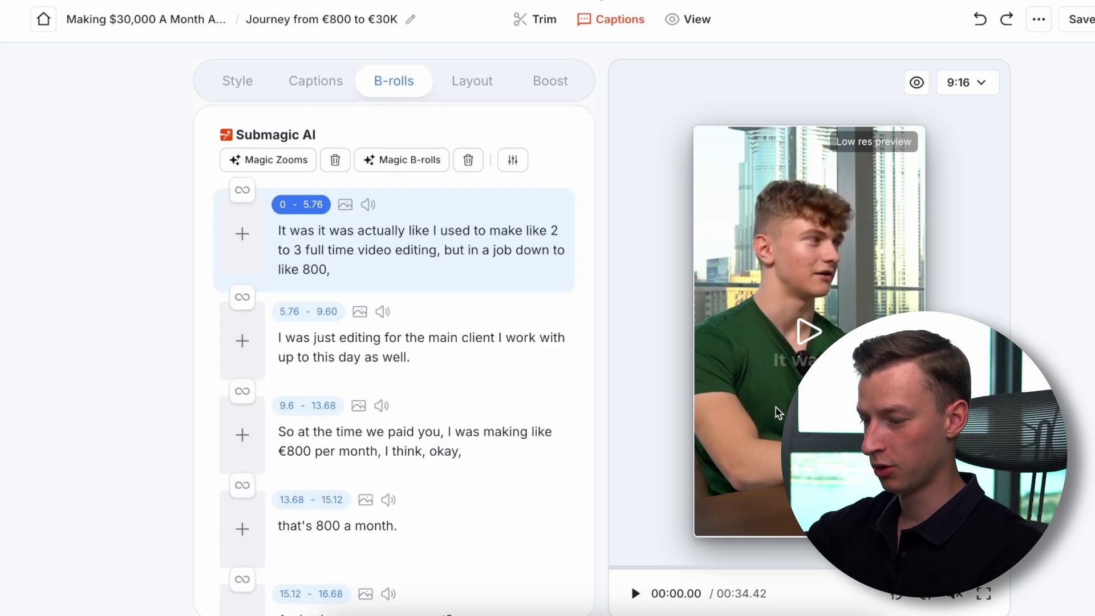
{"action": "left_click_drag", "start_coordinate": [646, 566], "coordinate": [683, 563]}
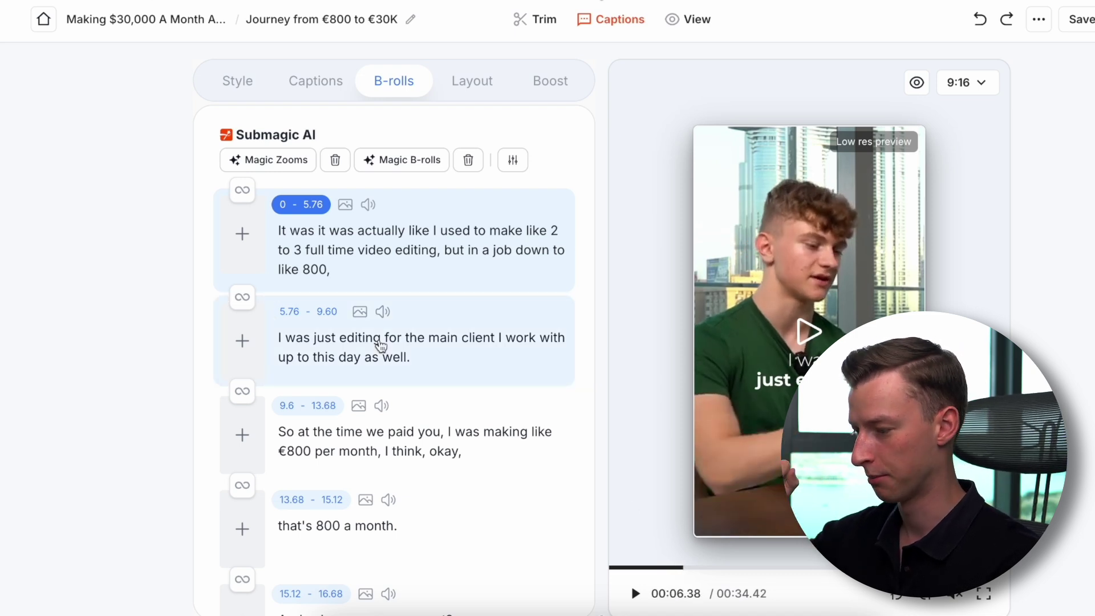
{"action": "left_click", "coordinate": [241, 343]}
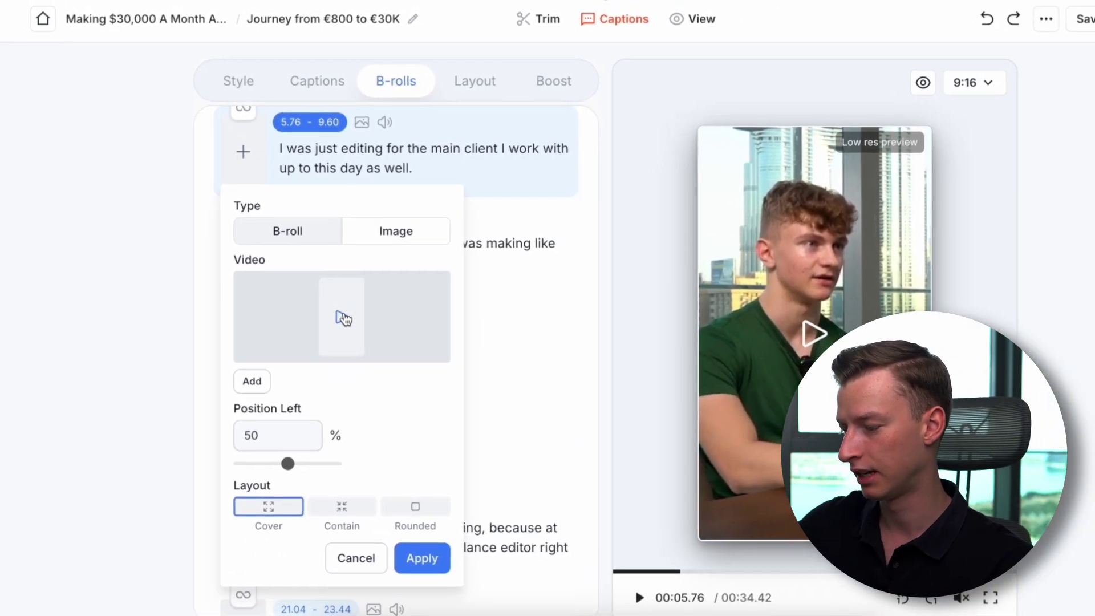
{"action": "left_click", "coordinate": [344, 319]}
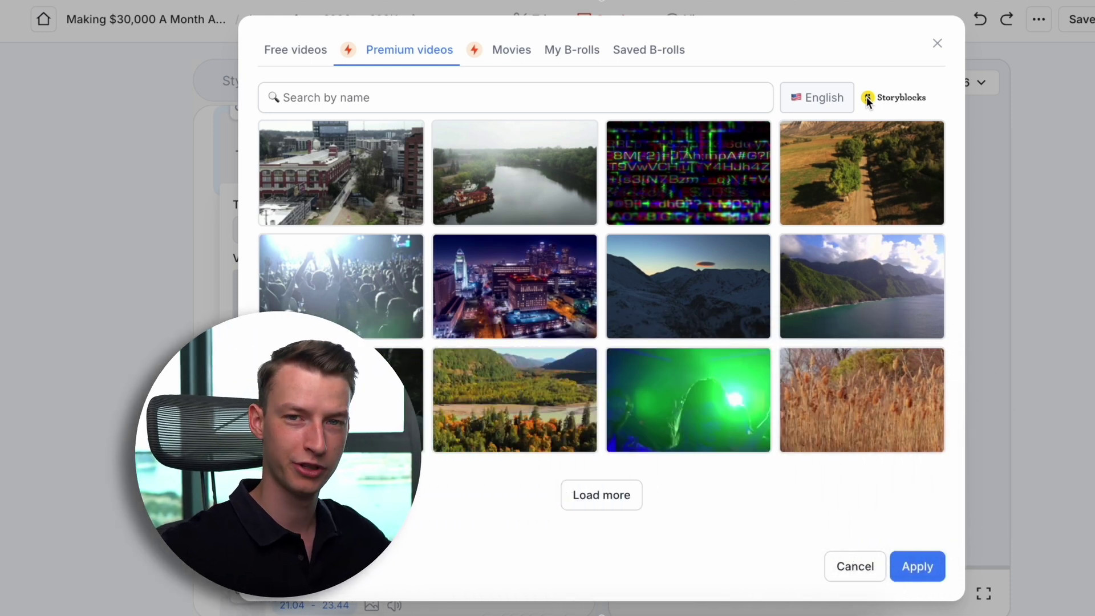
Search the premium videos for "editing" and add the clip of a person seen from behind at a brightly lit desk as the B-roll.
{"action": "left_click", "coordinate": [723, 101]}
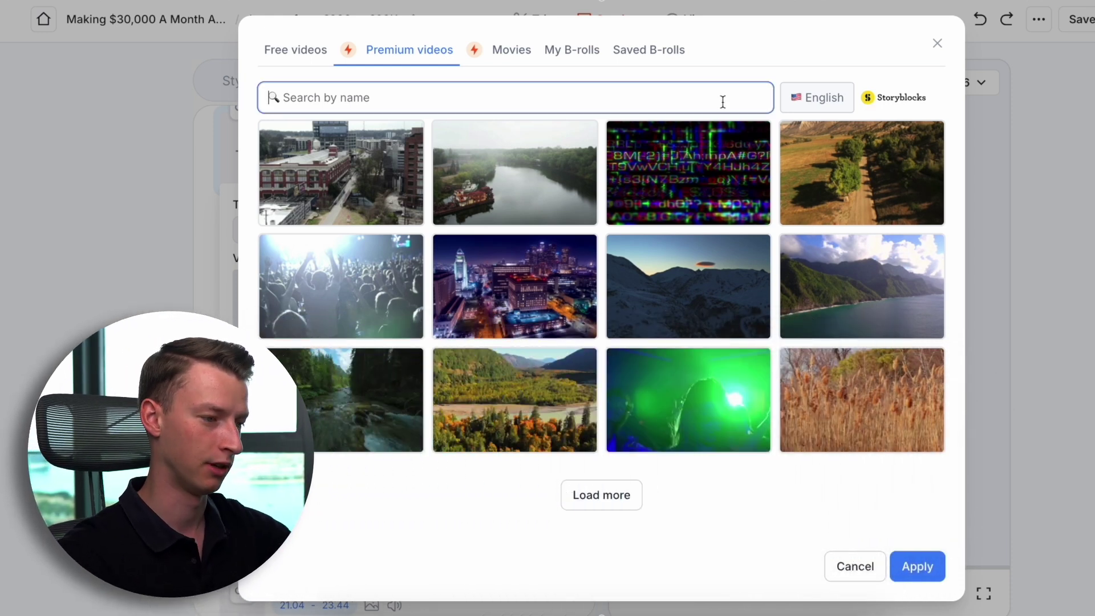
{"action": "type", "text": "editing"}
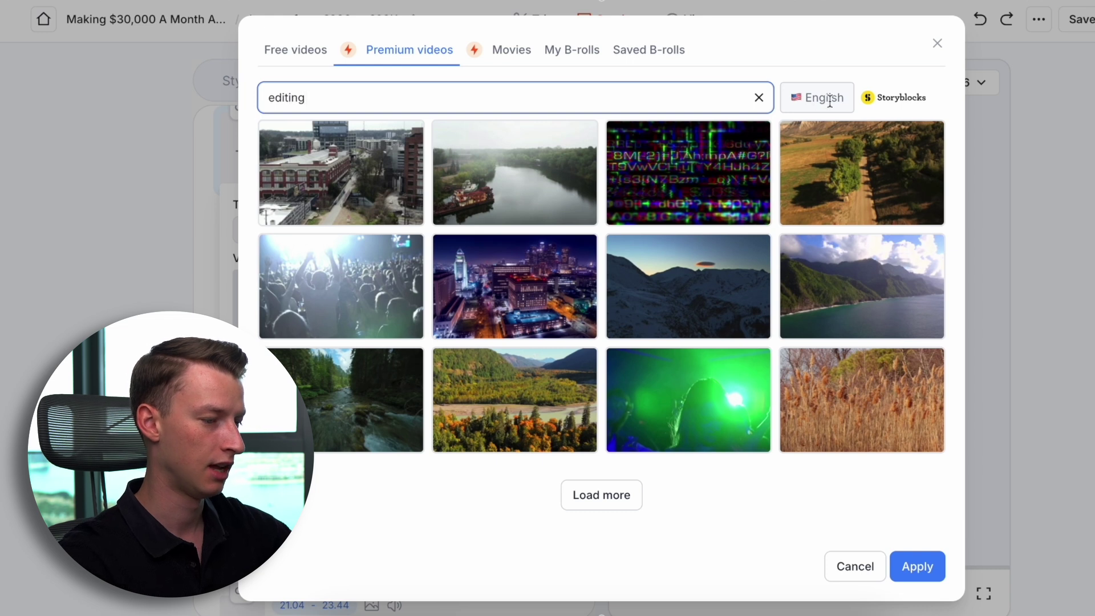
{"action": "key", "text": "Return"}
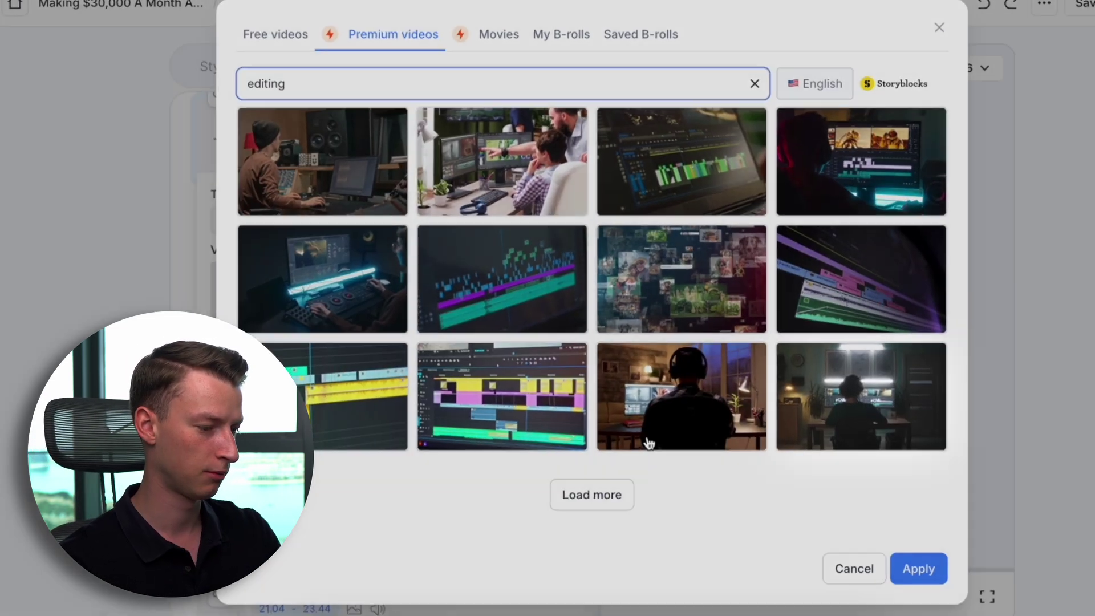
{"action": "left_click", "coordinate": [875, 395]}
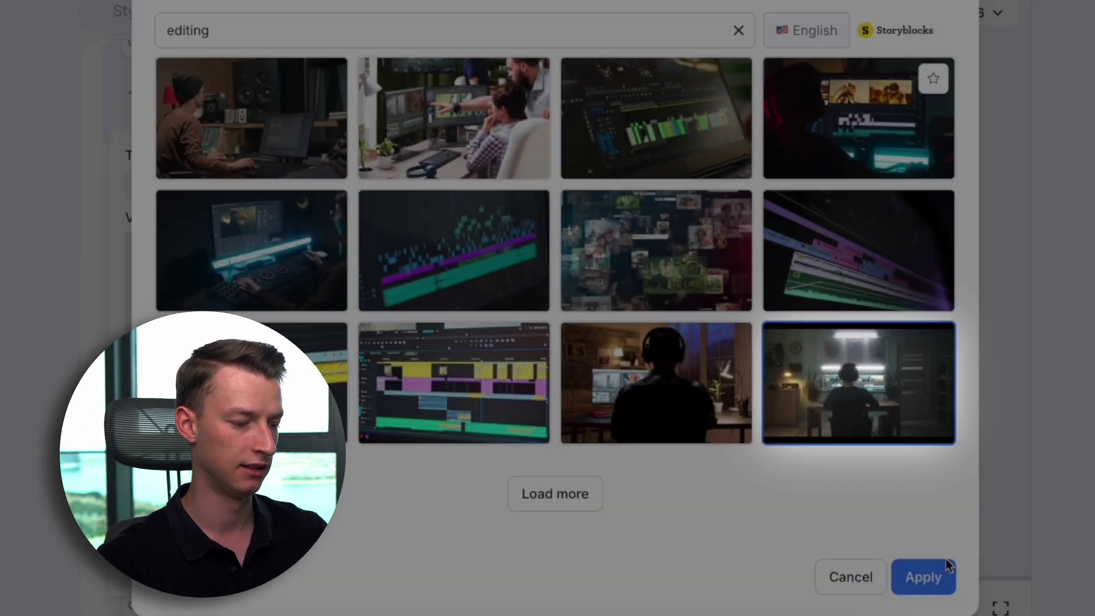
{"action": "left_click", "coordinate": [947, 565]}
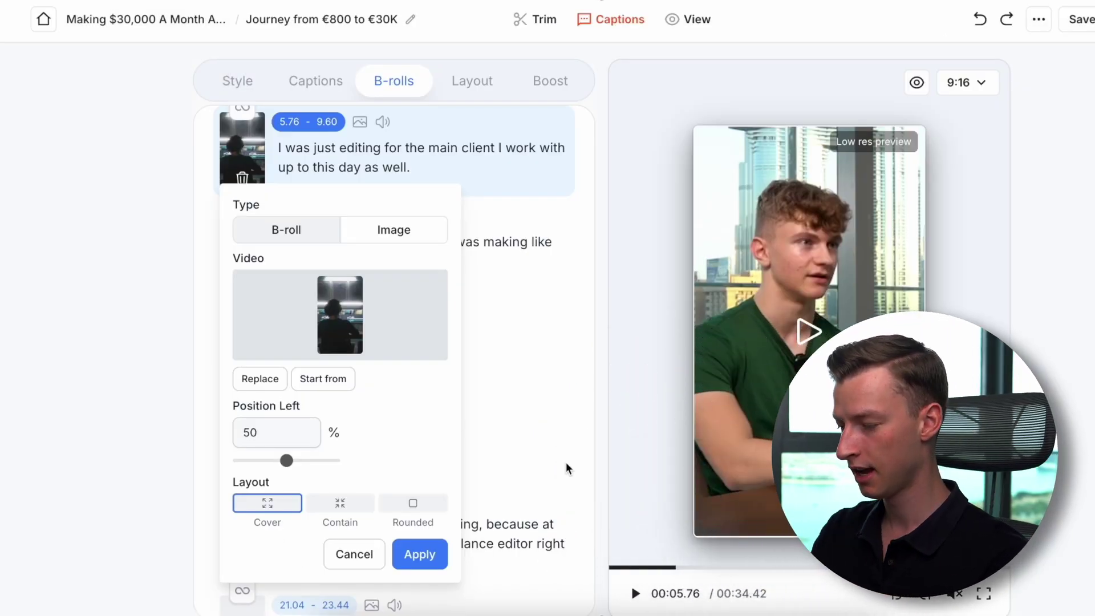
Set the B-roll's left position to 44%, try the Rounded layout, and apply the Cover layout.
{"action": "left_click_drag", "start_coordinate": [287, 461], "coordinate": [281, 460]}
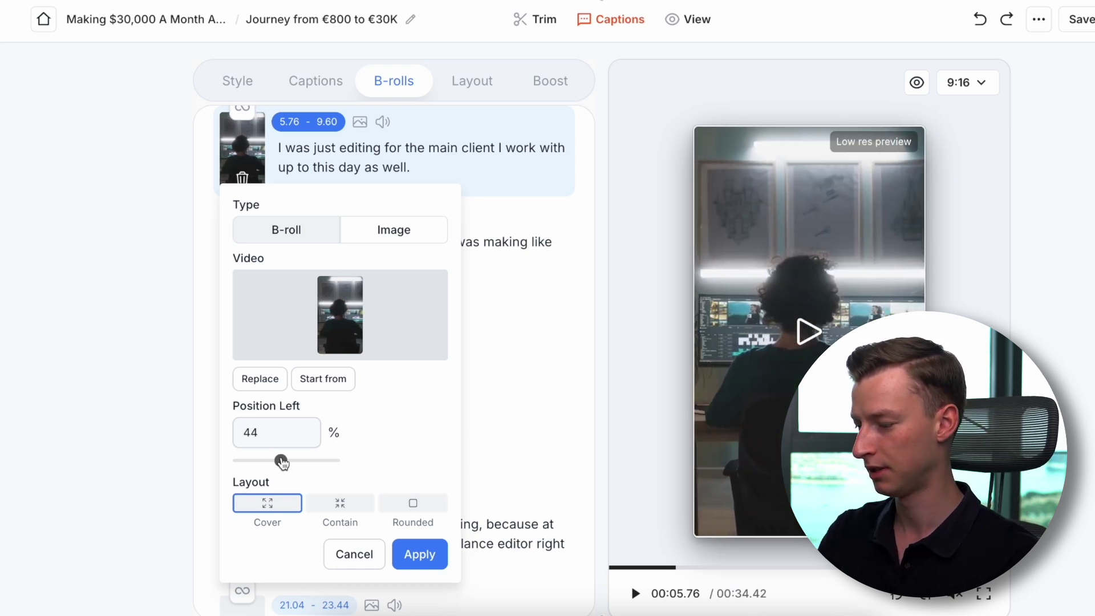
{"action": "left_click", "coordinate": [410, 504]}
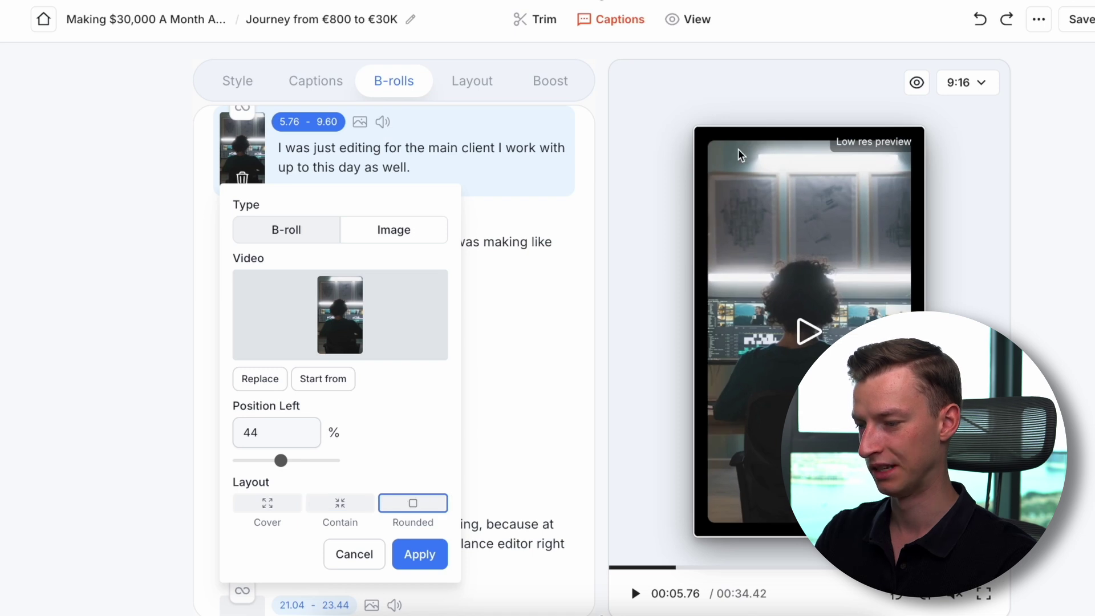
{"action": "left_click", "coordinate": [276, 502]}
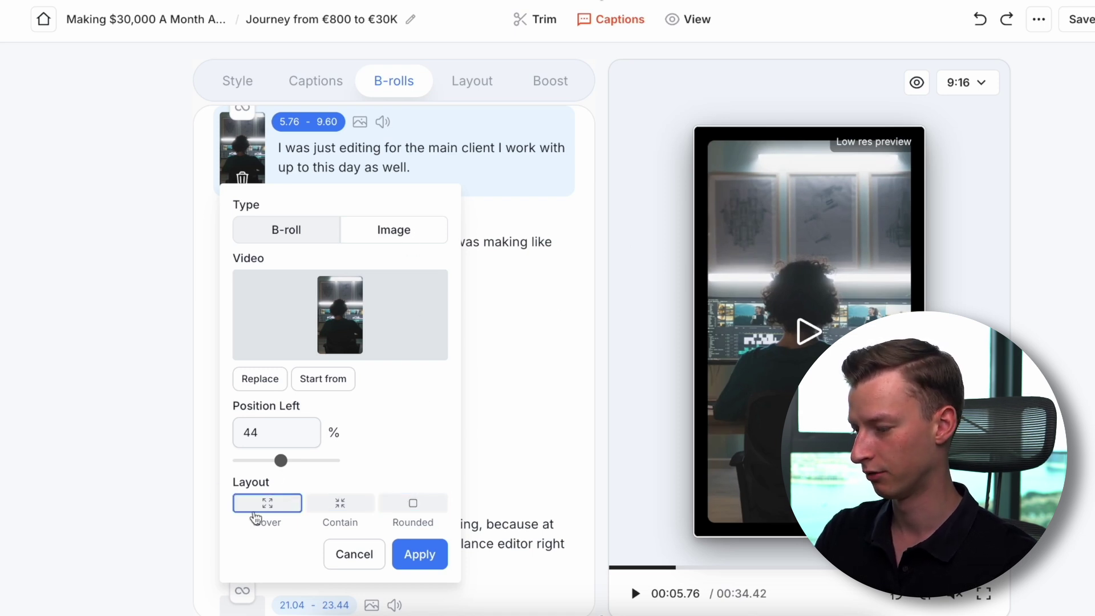
{"action": "left_click", "coordinate": [425, 556]}
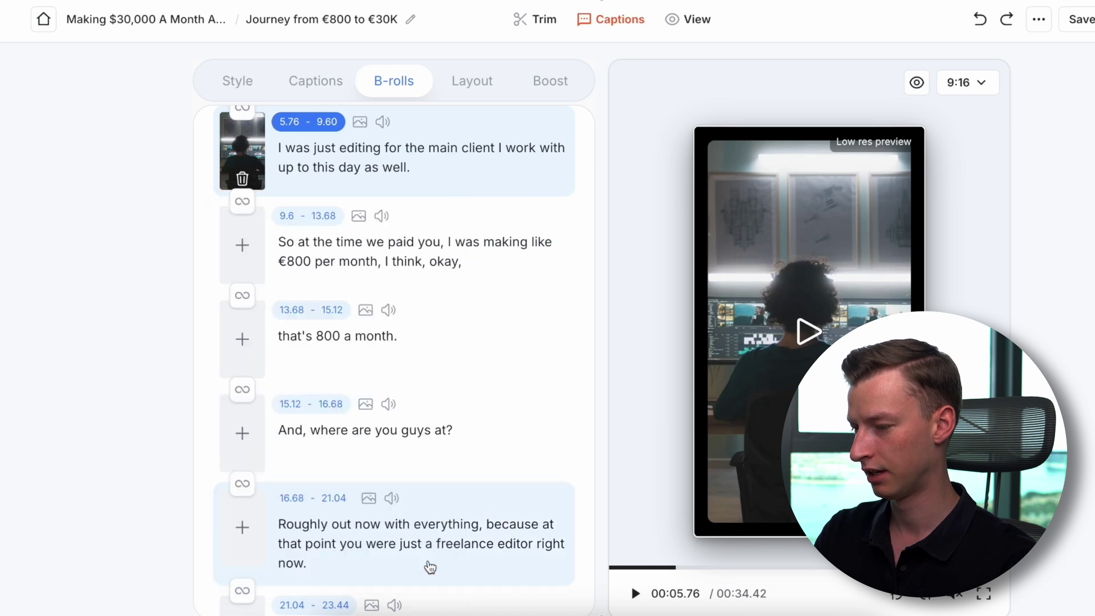
Set the B-roll to run from 5.76 s to 8.16 s and check its settings.
{"action": "left_click", "coordinate": [308, 132]}
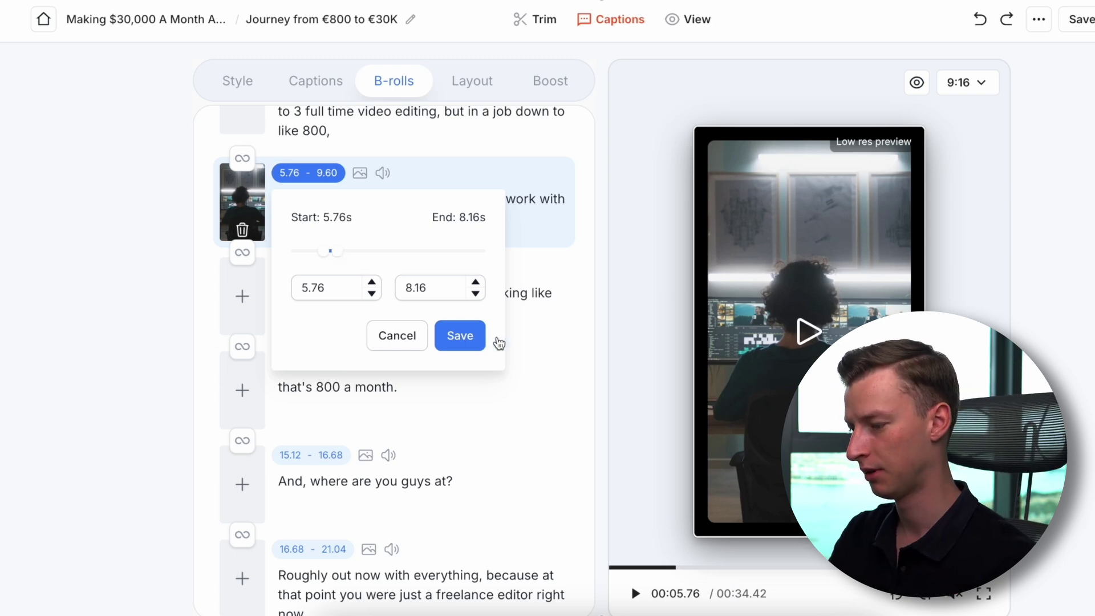
{"action": "left_click", "coordinate": [460, 335]}
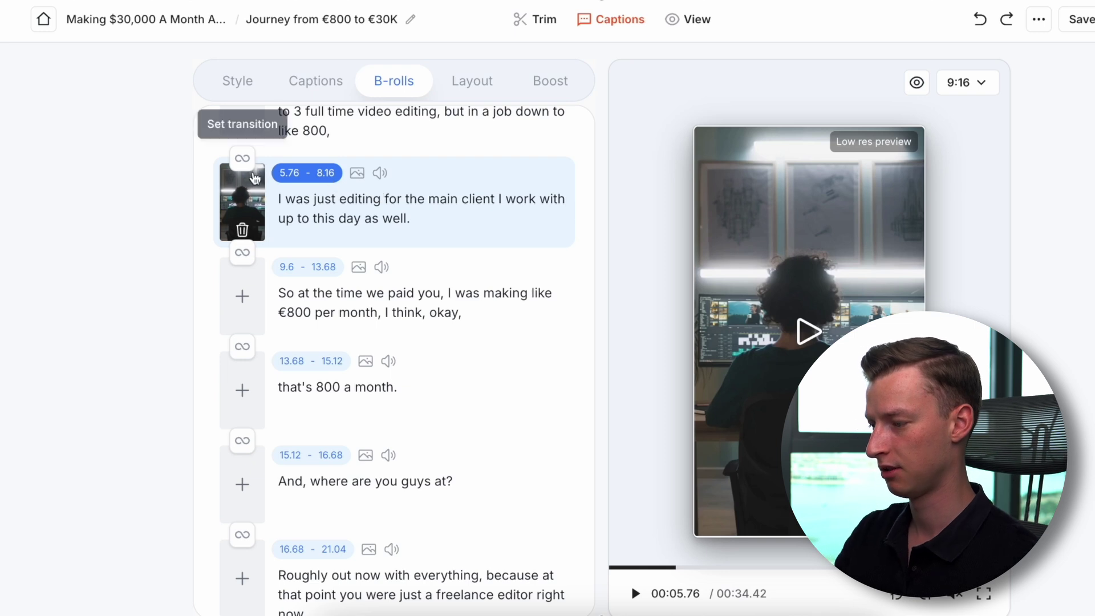
{"action": "left_click", "coordinate": [257, 193]}
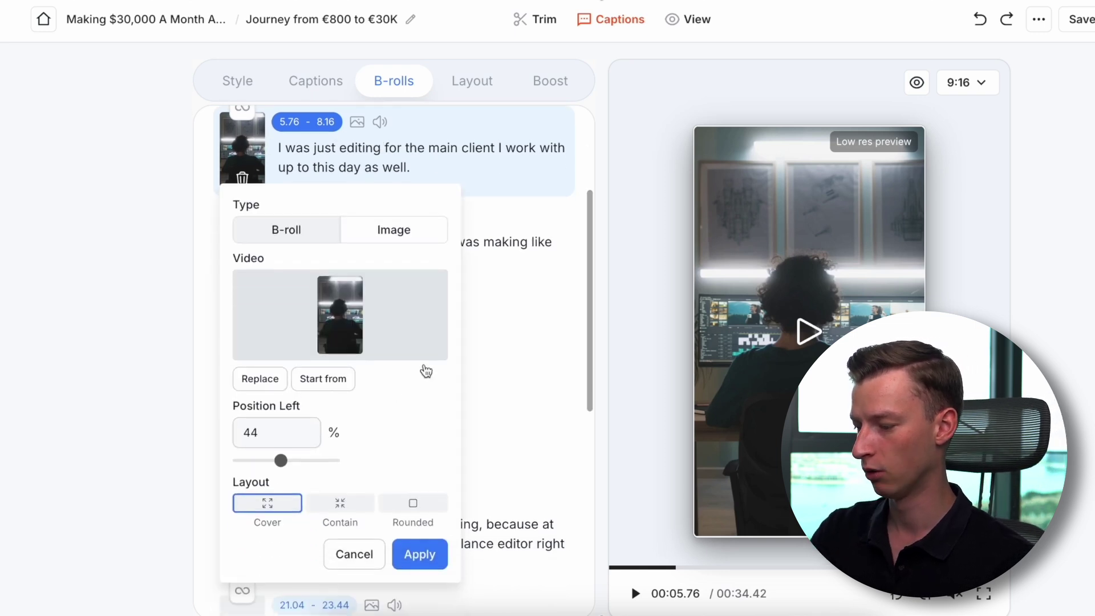
{"action": "scroll", "coordinate": [426, 371], "scroll_direction": "down", "scroll_amount": 1}
{"action": "scroll", "coordinate": [468, 279], "scroll_direction": "up", "scroll_amount": 4}
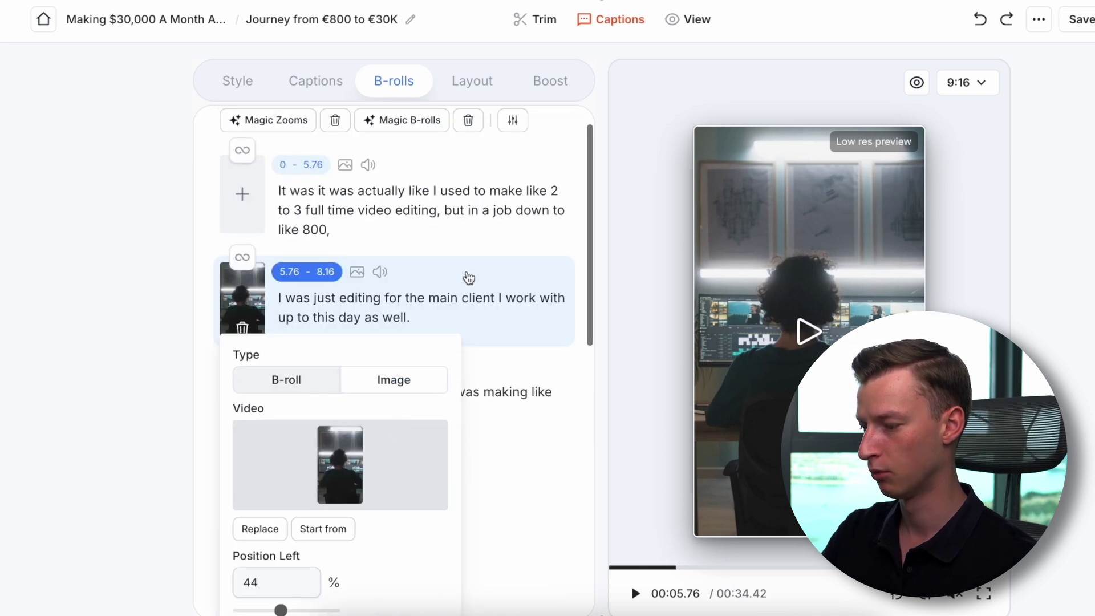
Add the Short Riser sound effect to the B-roll line.
{"action": "left_click", "coordinate": [381, 273]}
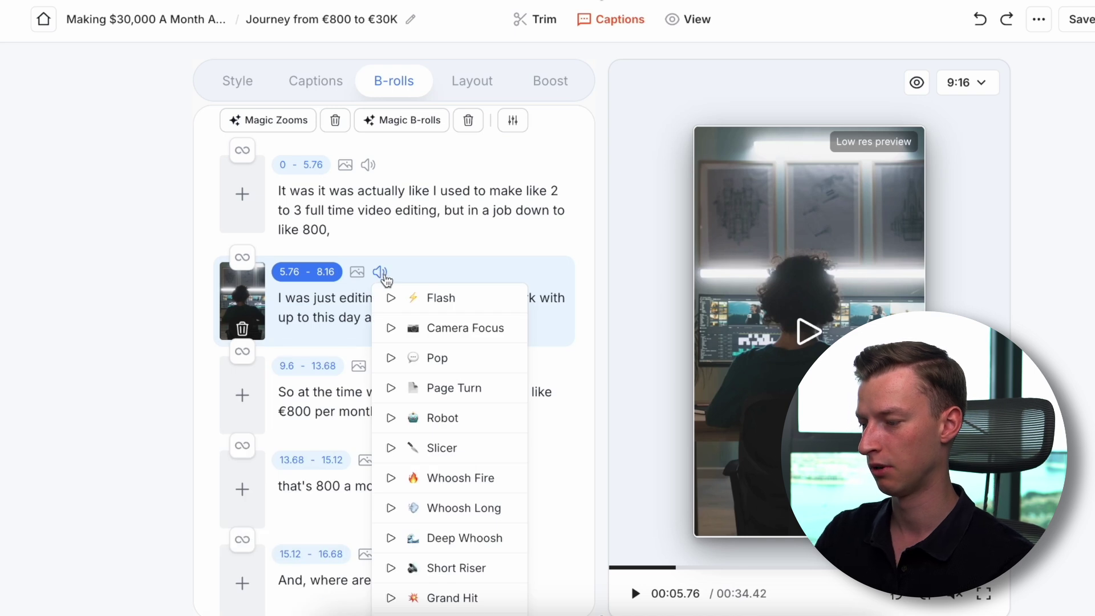
{"action": "scroll", "coordinate": [431, 371], "scroll_direction": "down", "scroll_amount": 3}
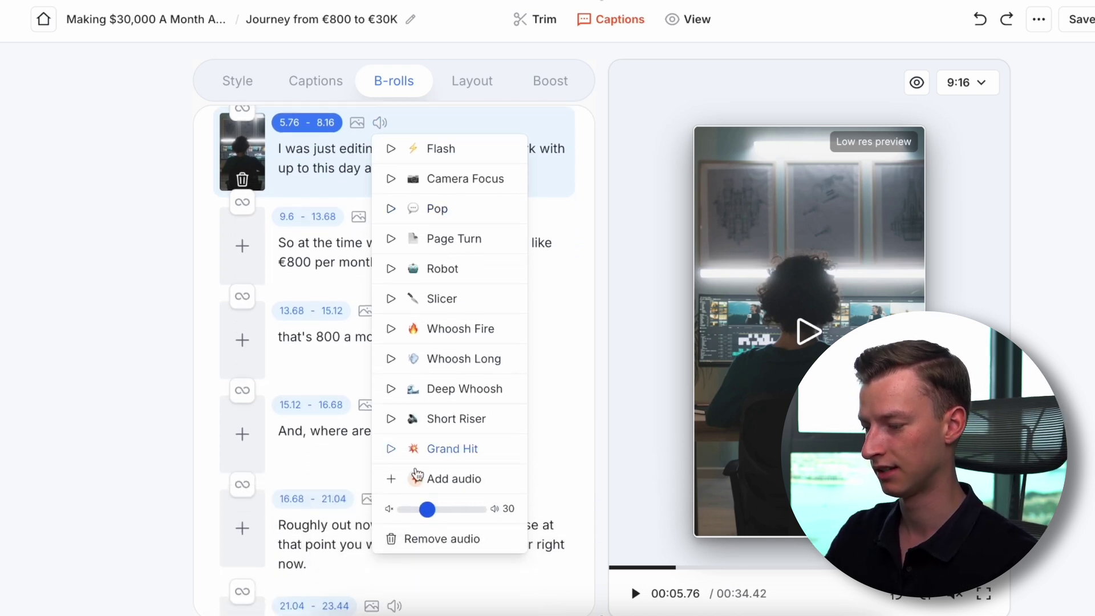
{"action": "left_click", "coordinate": [457, 419]}
{"action": "scroll", "coordinate": [416, 152], "scroll_direction": "up", "scroll_amount": 2}
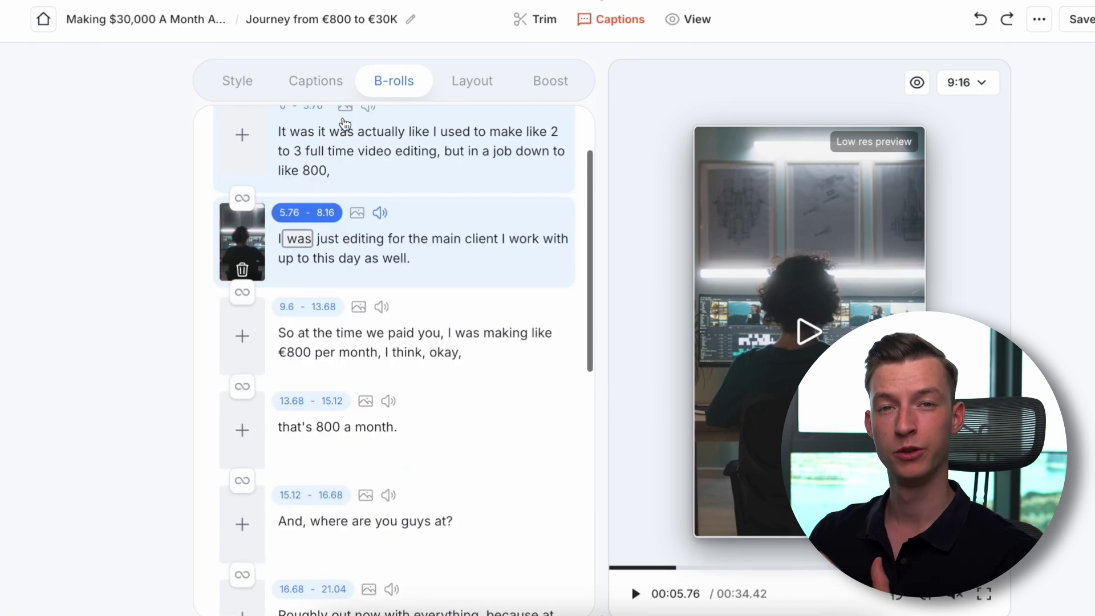
Set a Burn Transition at the start of the B-roll line.
{"action": "left_click", "coordinate": [239, 200]}
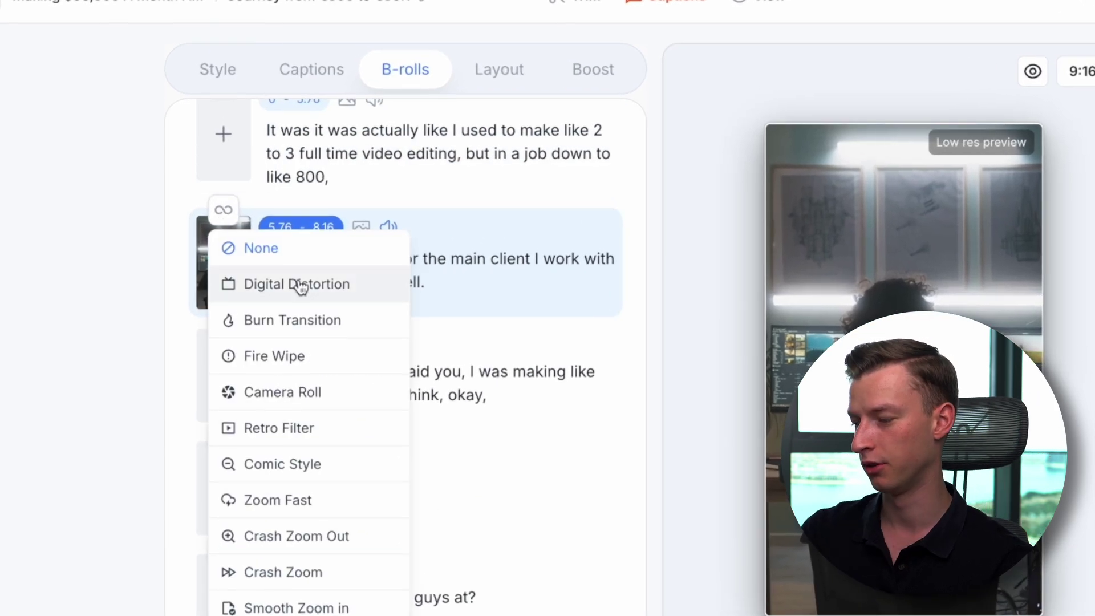
{"action": "scroll", "coordinate": [294, 360], "scroll_direction": "down", "scroll_amount": 2}
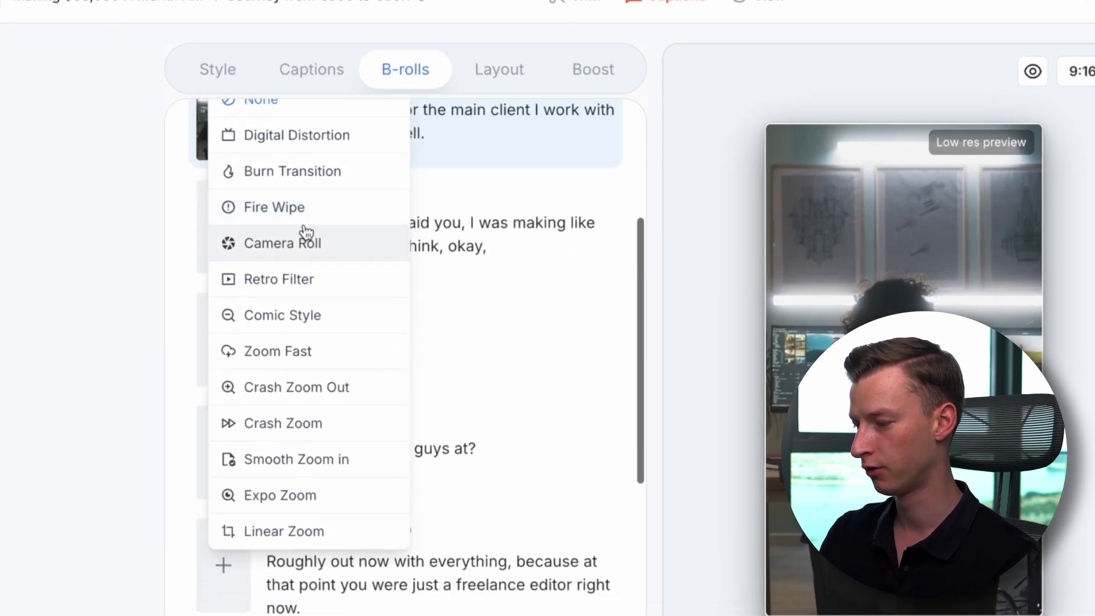
{"action": "left_click", "coordinate": [337, 179]}
{"action": "scroll", "coordinate": [337, 182], "scroll_direction": "up", "scroll_amount": 2}
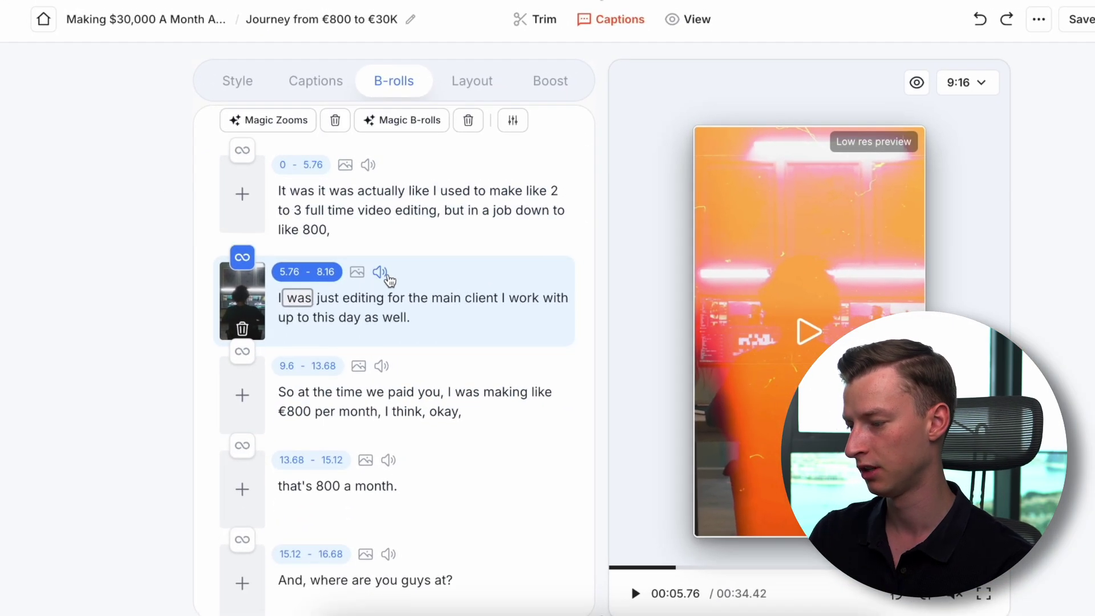
Set the B-roll line's sound effect to Whoosh Fire with a volume of 10.
{"action": "left_click", "coordinate": [380, 274]}
{"action": "left_click", "coordinate": [392, 479]}
{"action": "scroll", "coordinate": [396, 468], "scroll_direction": "down", "scroll_amount": 4}
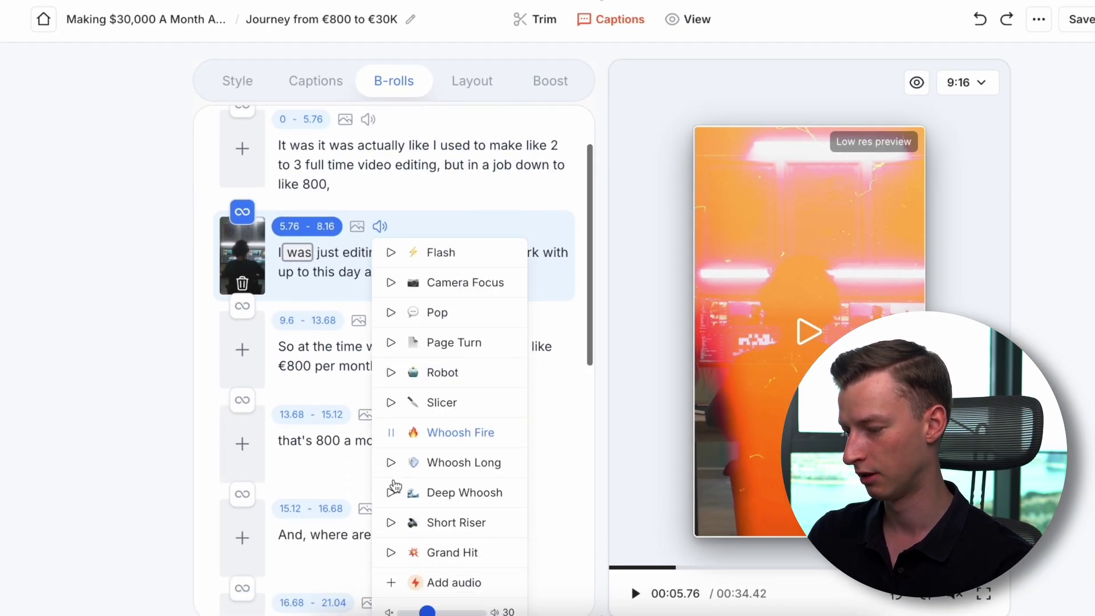
{"action": "left_click_drag", "start_coordinate": [426, 436], "coordinate": [414, 435]}
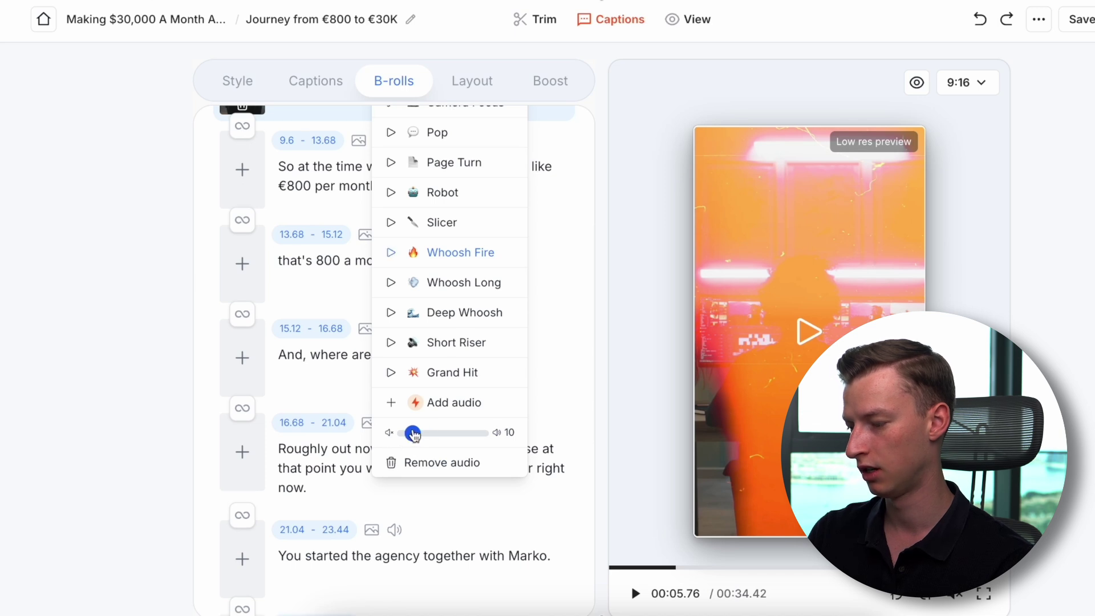
Scrub the preview back to about 5.42 s to review the start of the B-roll.
{"action": "scroll", "coordinate": [552, 313], "scroll_direction": "up", "scroll_amount": 2}
{"action": "scroll", "coordinate": [552, 313], "scroll_direction": "down", "scroll_amount": 6}
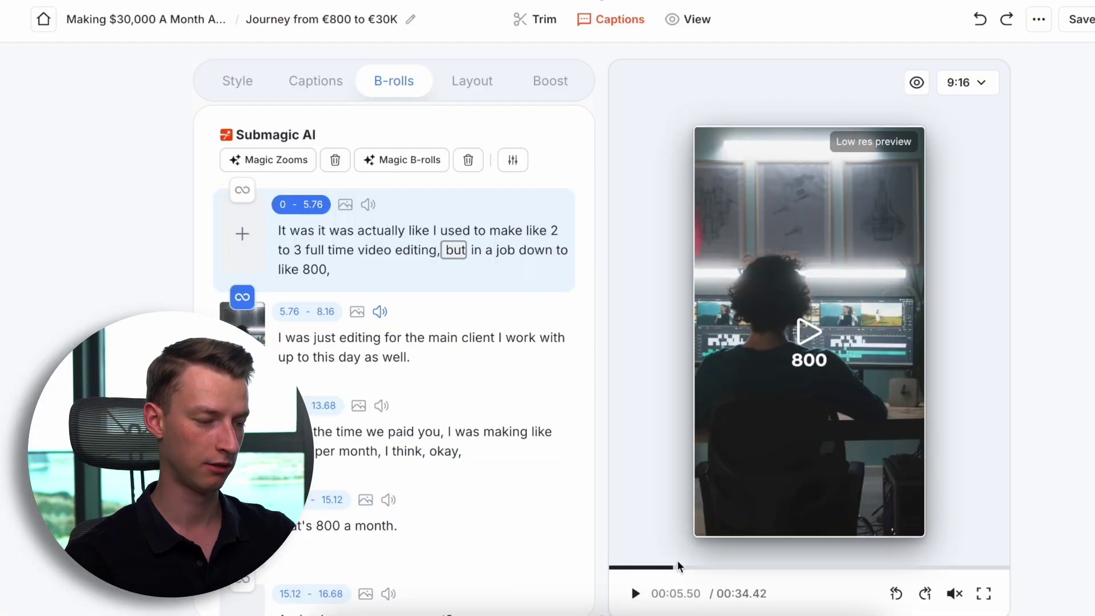
{"action": "left_click_drag", "start_coordinate": [696, 562], "coordinate": [673, 569]}
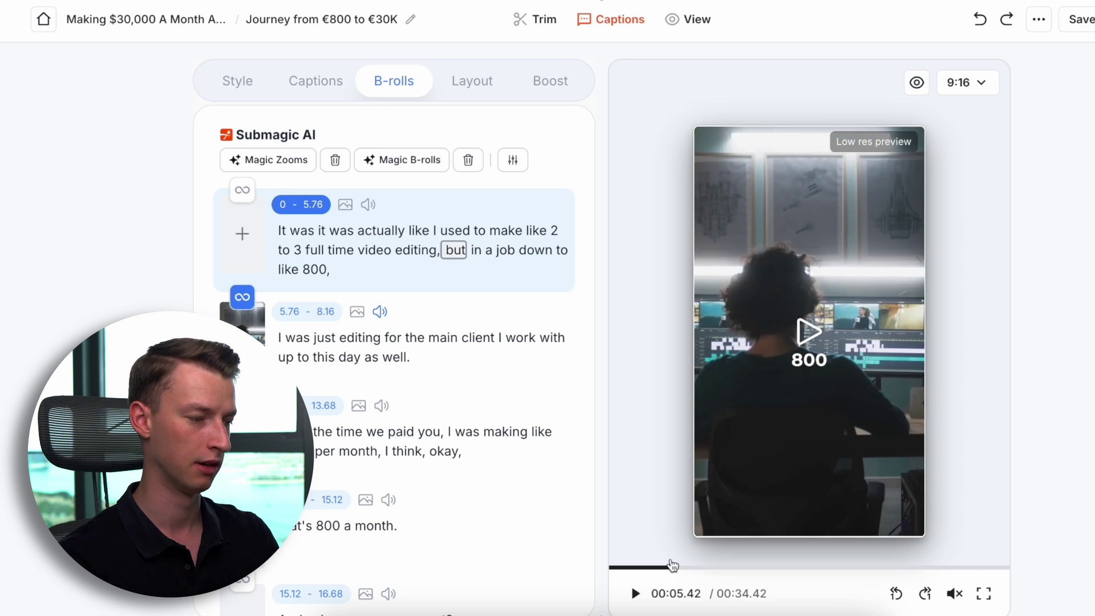
Check the Cover framing and positioning of the speakers in the clip's layout segments.
{"action": "left_click", "coordinate": [473, 96]}
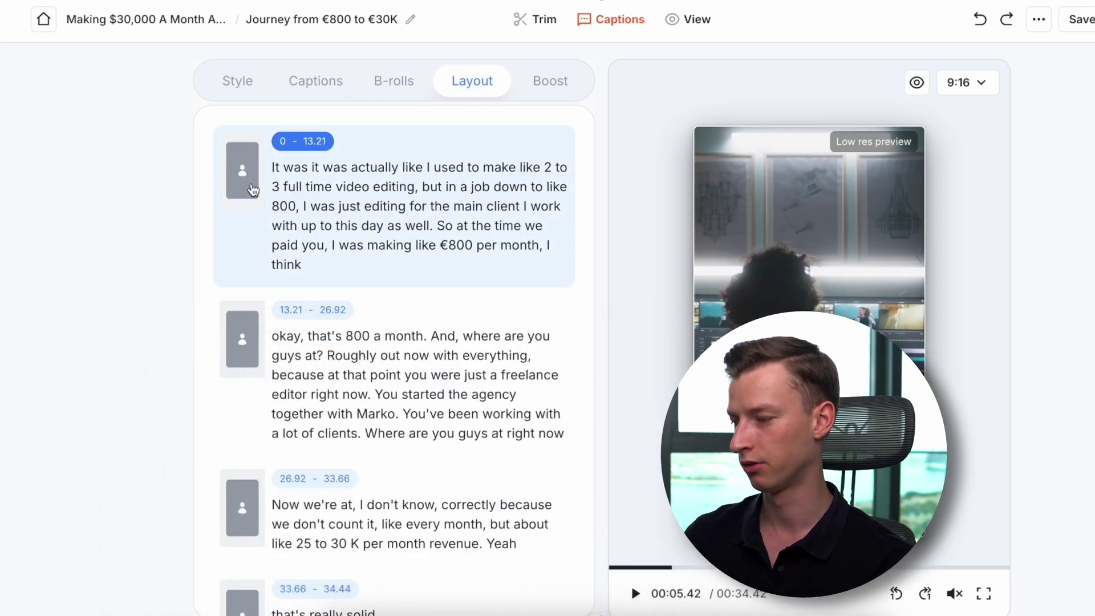
{"action": "scroll", "coordinate": [253, 190], "scroll_direction": "down", "scroll_amount": 1}
{"action": "left_click", "coordinate": [242, 269]}
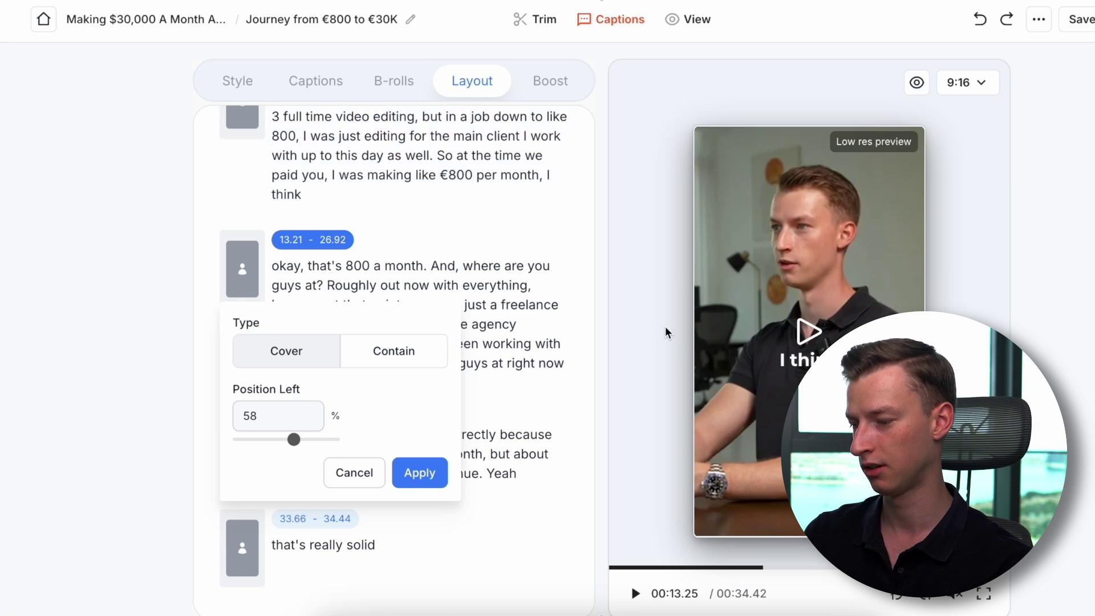
{"action": "scroll", "coordinate": [403, 135], "scroll_direction": "up", "scroll_amount": 1}
{"action": "left_click", "coordinate": [404, 136]}
{"action": "left_click", "coordinate": [525, 489]}
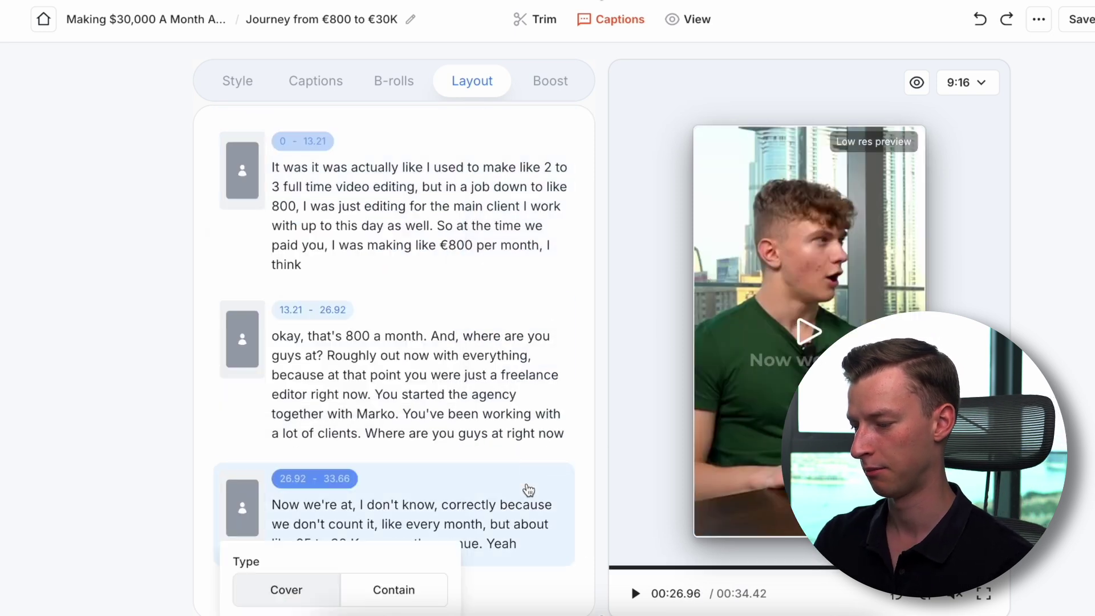
Try the AI Hook title, look through its themes and text settings, and turn it off again.
{"action": "left_click", "coordinate": [551, 86]}
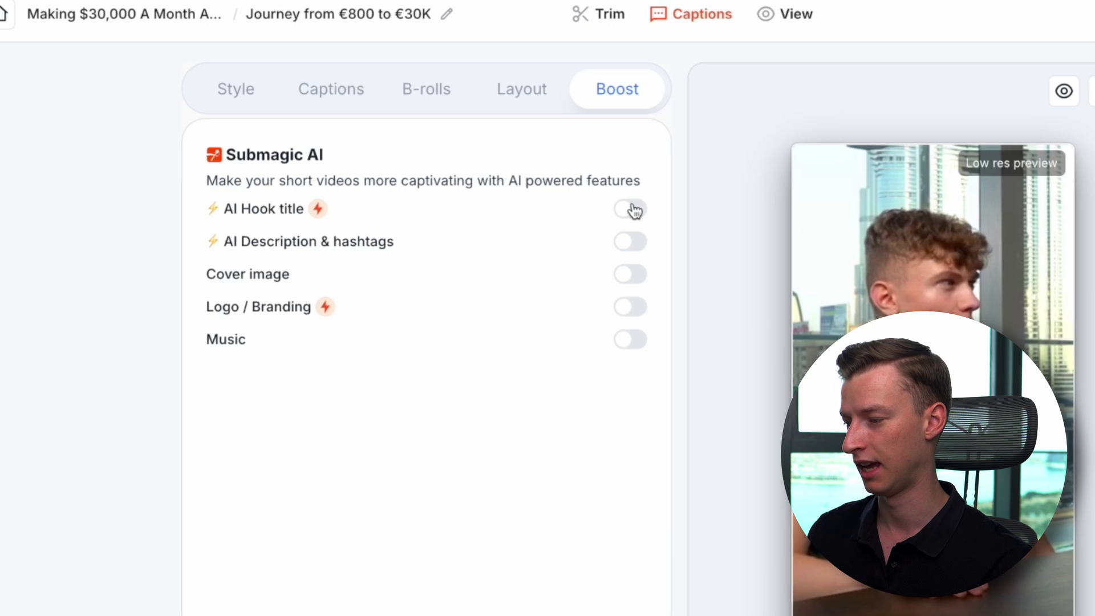
{"action": "left_click", "coordinate": [631, 209]}
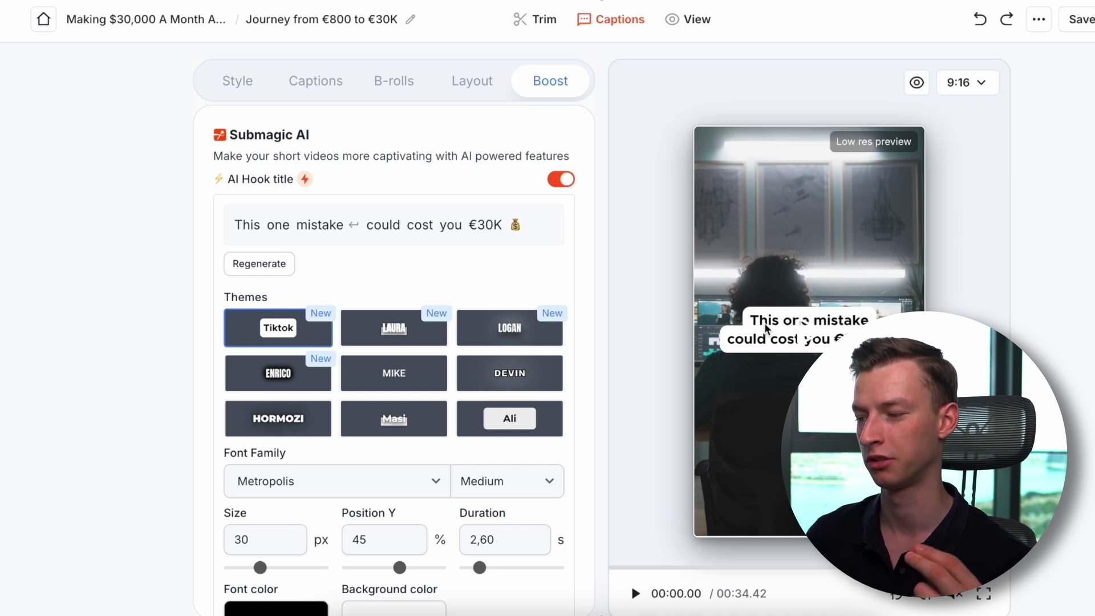
{"action": "scroll", "coordinate": [516, 593], "scroll_direction": "down", "scroll_amount": 3}
{"action": "scroll", "coordinate": [388, 286], "scroll_direction": "up", "scroll_amount": 3}
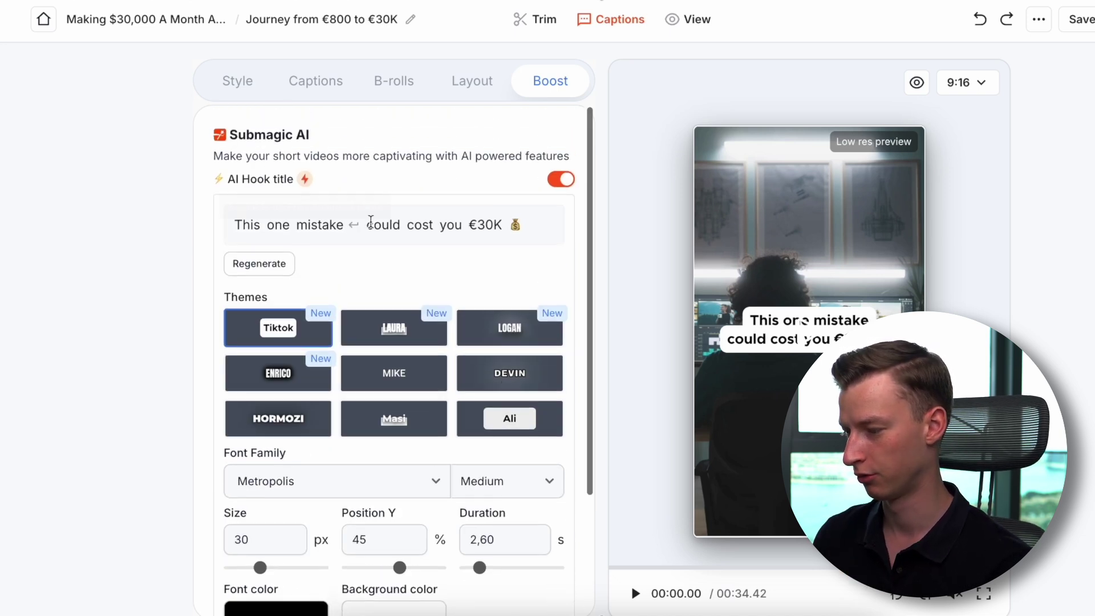
{"action": "left_click", "coordinate": [562, 179]}
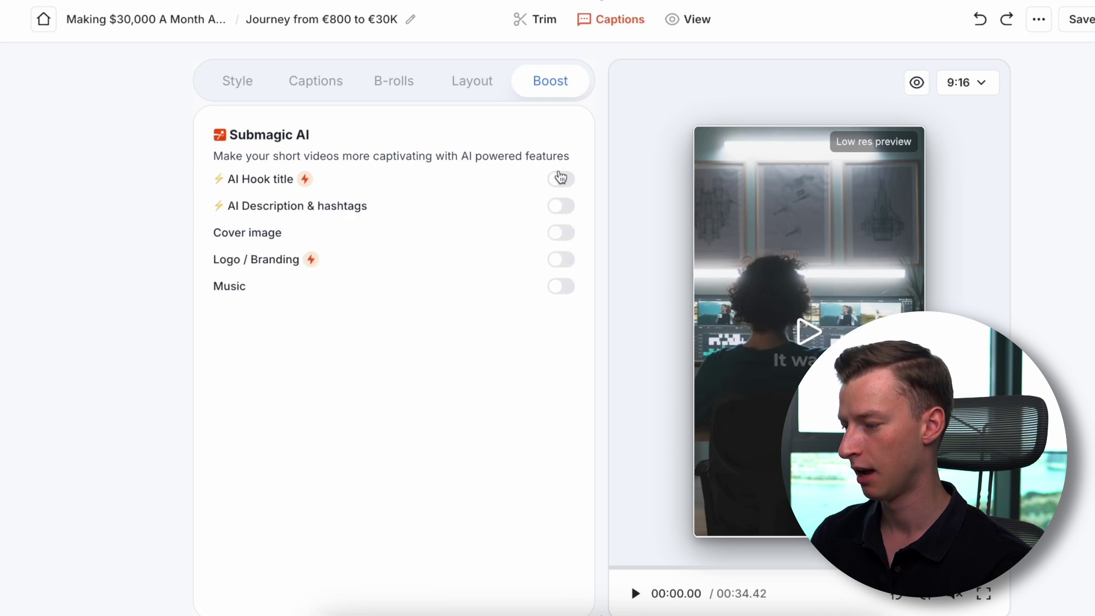
Generate an AI description with hashtags for the clip and review the text.
{"action": "left_click", "coordinate": [558, 211]}
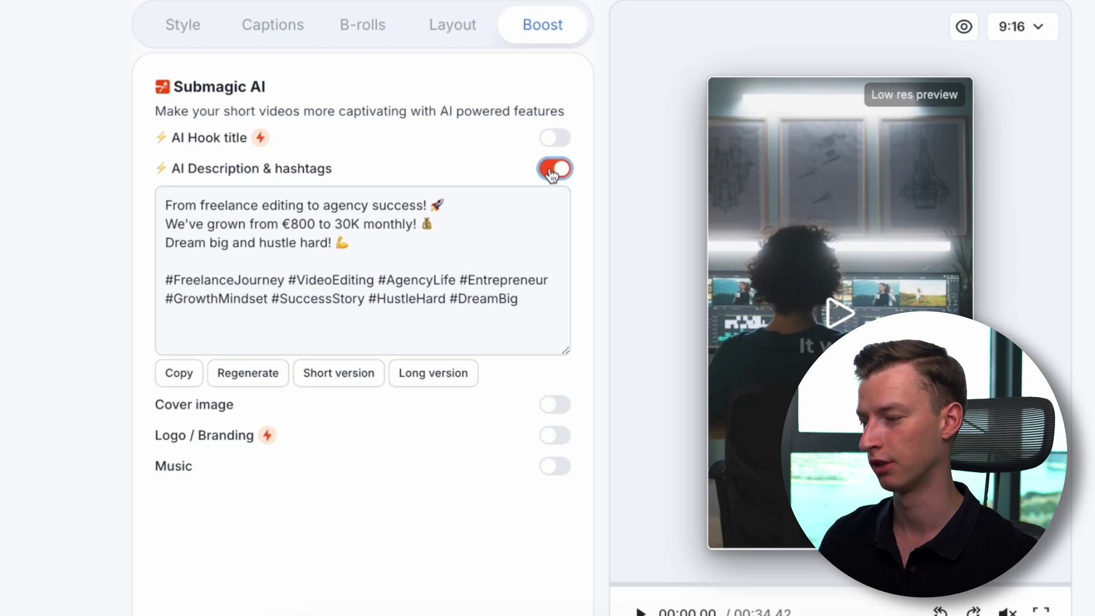
{"action": "left_click_drag", "start_coordinate": [168, 206], "coordinate": [121, 206]}
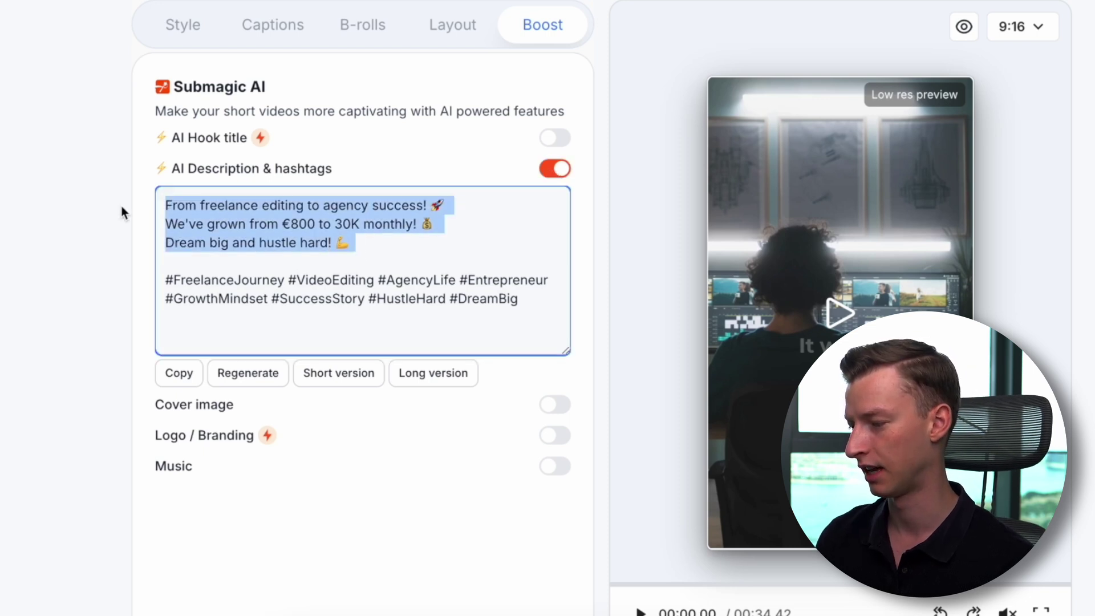
{"action": "left_click", "coordinate": [393, 278]}
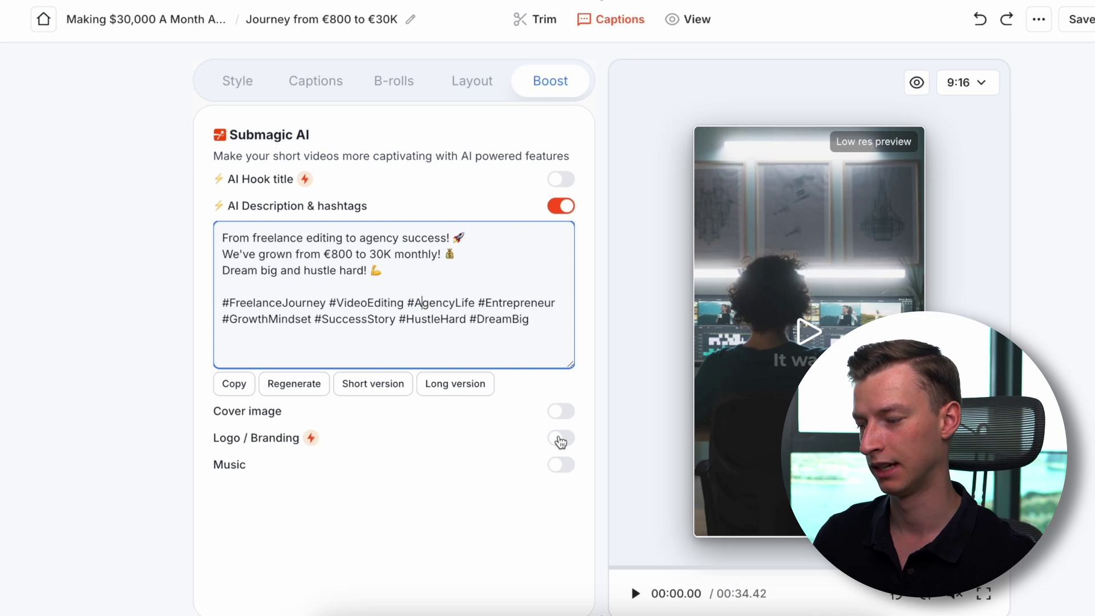
Turn on background music for the clip and browse the trendy and premium music libraries without adding a track.
{"action": "left_click", "coordinate": [563, 464]}
{"action": "left_click", "coordinate": [370, 509]}
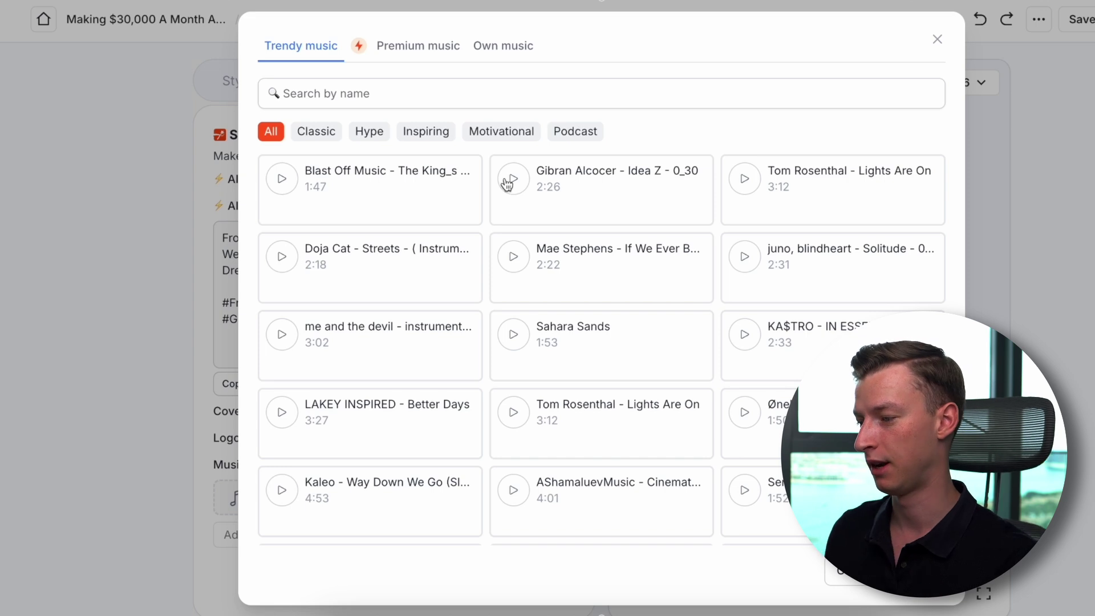
{"action": "left_click", "coordinate": [433, 47]}
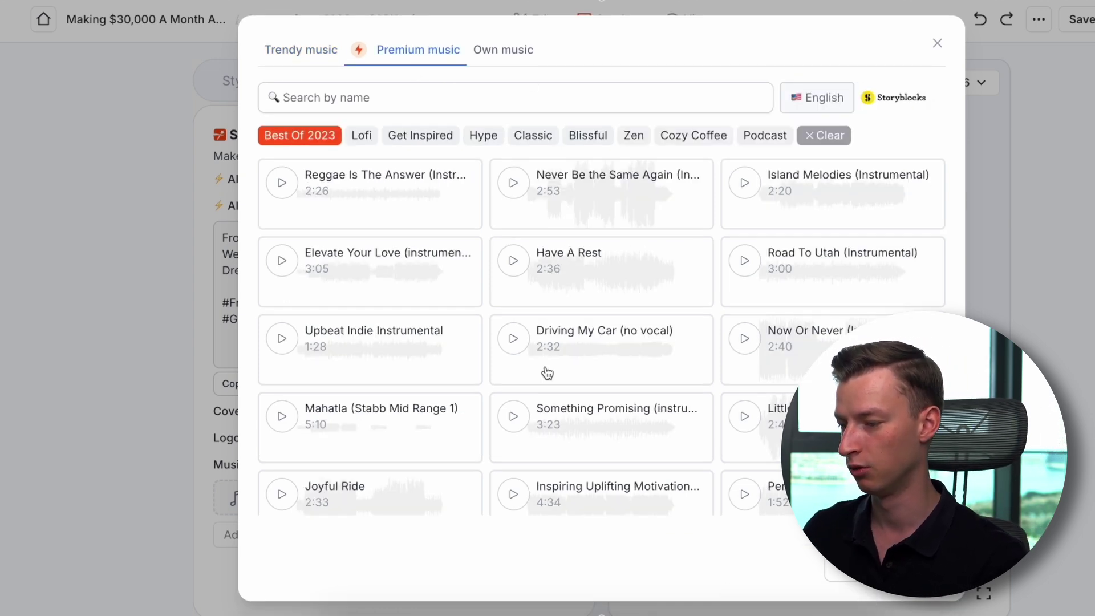
{"action": "scroll", "coordinate": [548, 373], "scroll_direction": "down", "scroll_amount": 10}
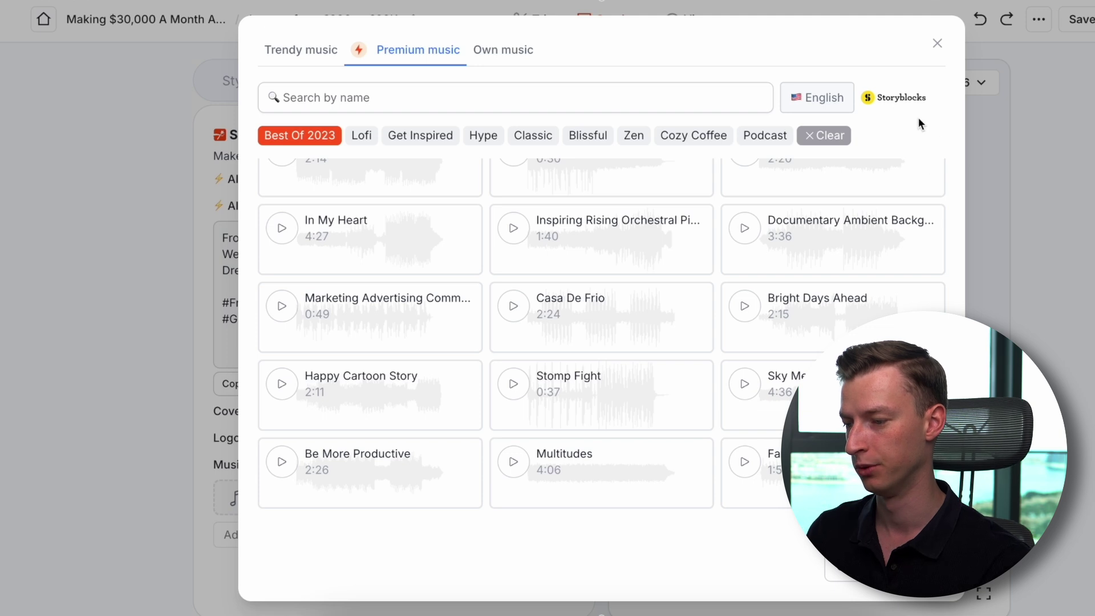
{"action": "scroll", "coordinate": [602, 336], "scroll_direction": "up", "scroll_amount": 15}
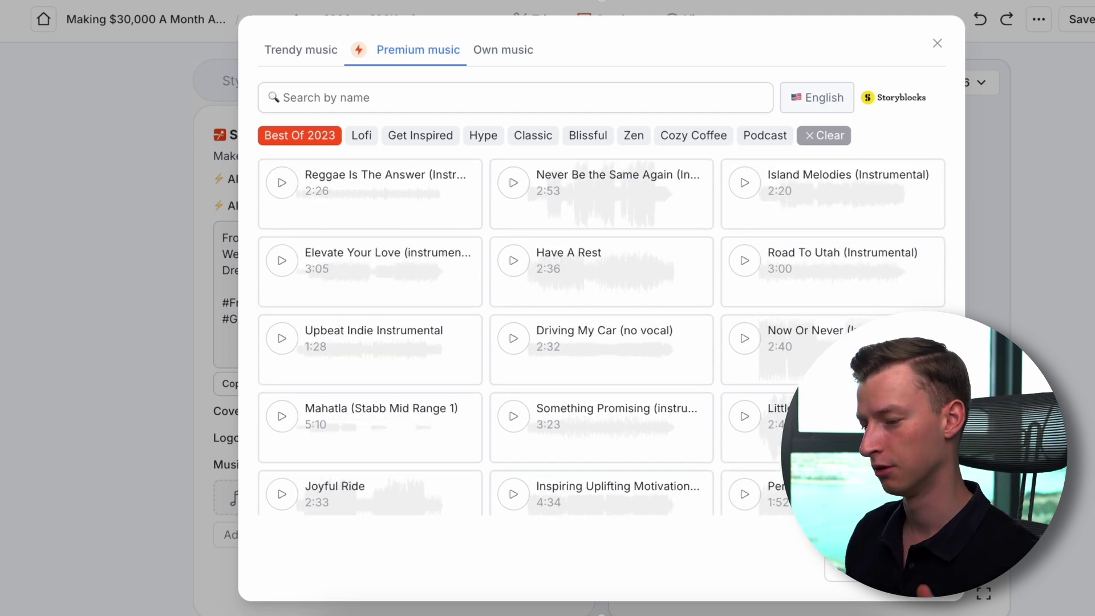
{"action": "left_click", "coordinate": [938, 44]}
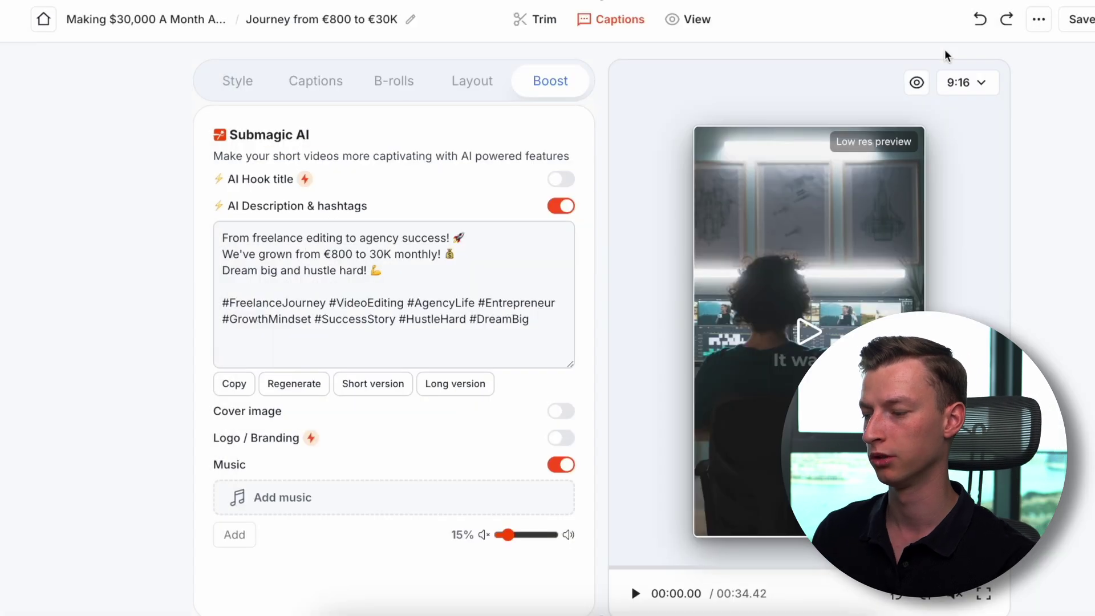
Scrub through the clip preview and export the video in Standard (1080p) quality.
{"action": "left_click_drag", "start_coordinate": [736, 572], "coordinate": [963, 567]}
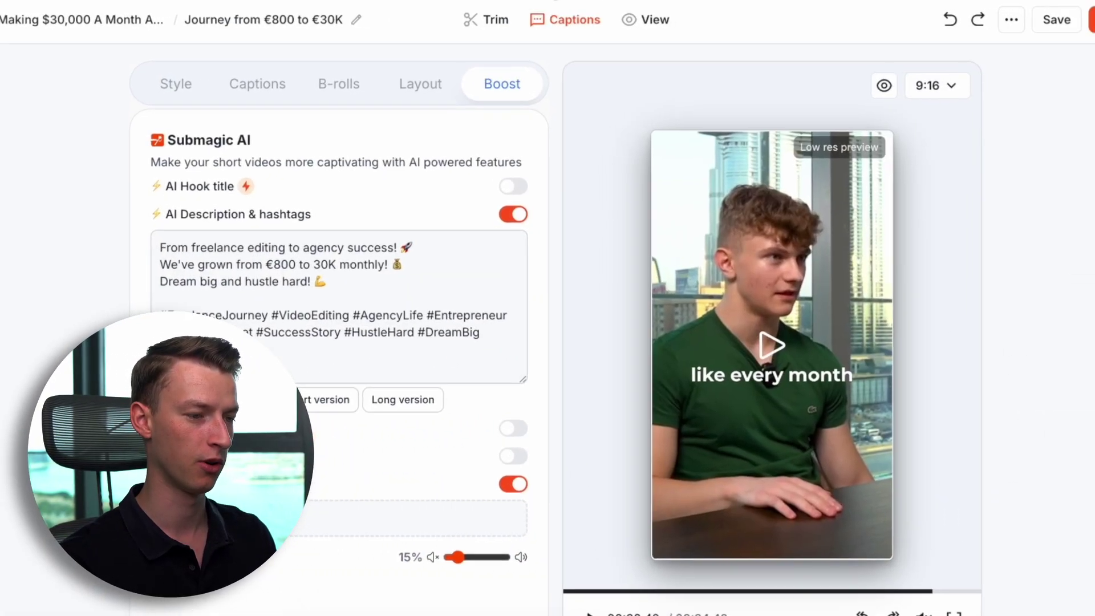
{"action": "left_click", "coordinate": [1048, 19]}
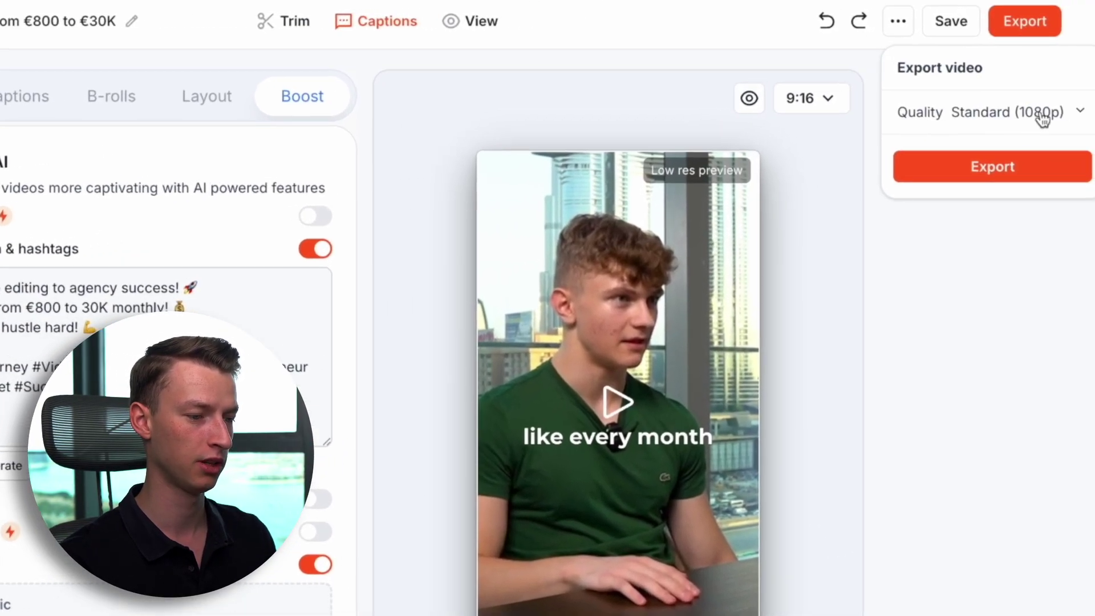
{"action": "left_click", "coordinate": [1023, 167]}
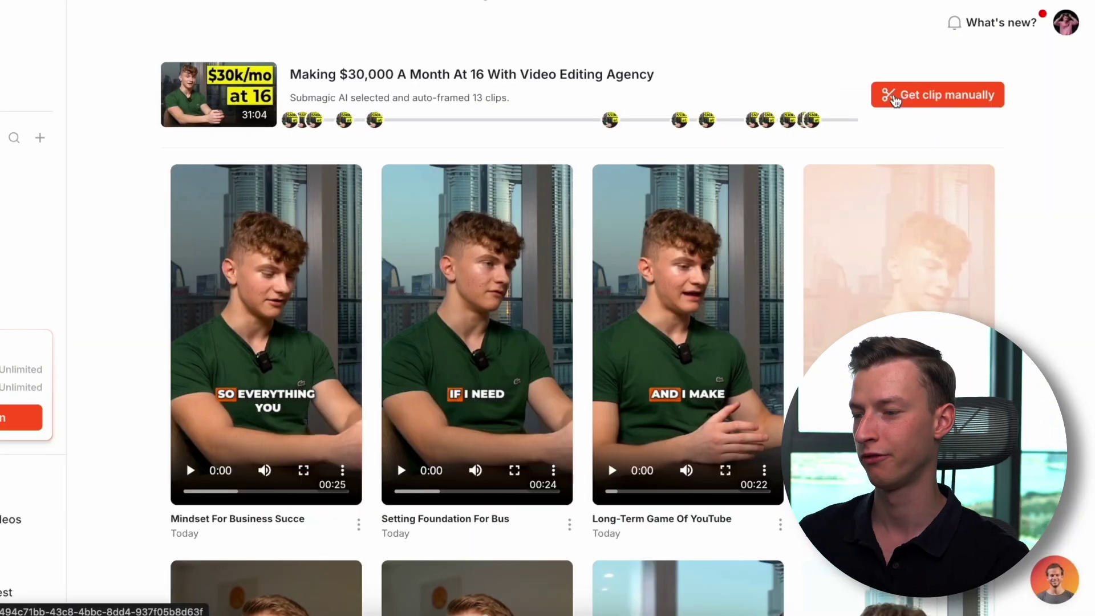
Start getting a clip manually from the full video and search its transcript for "hard work".
{"action": "left_click", "coordinate": [927, 97]}
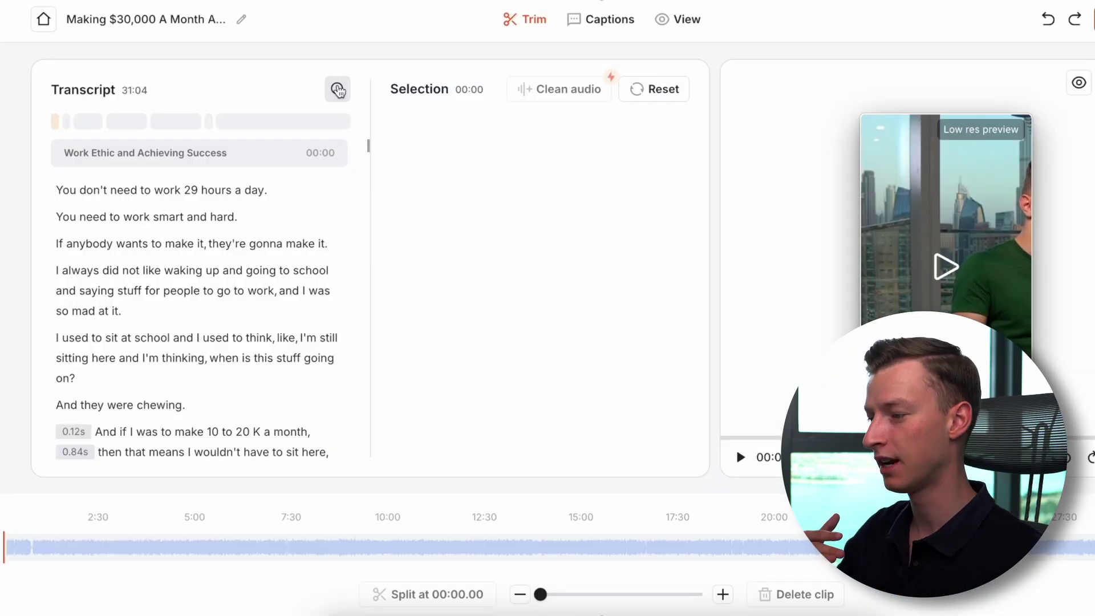
{"action": "left_click", "coordinate": [337, 88]}
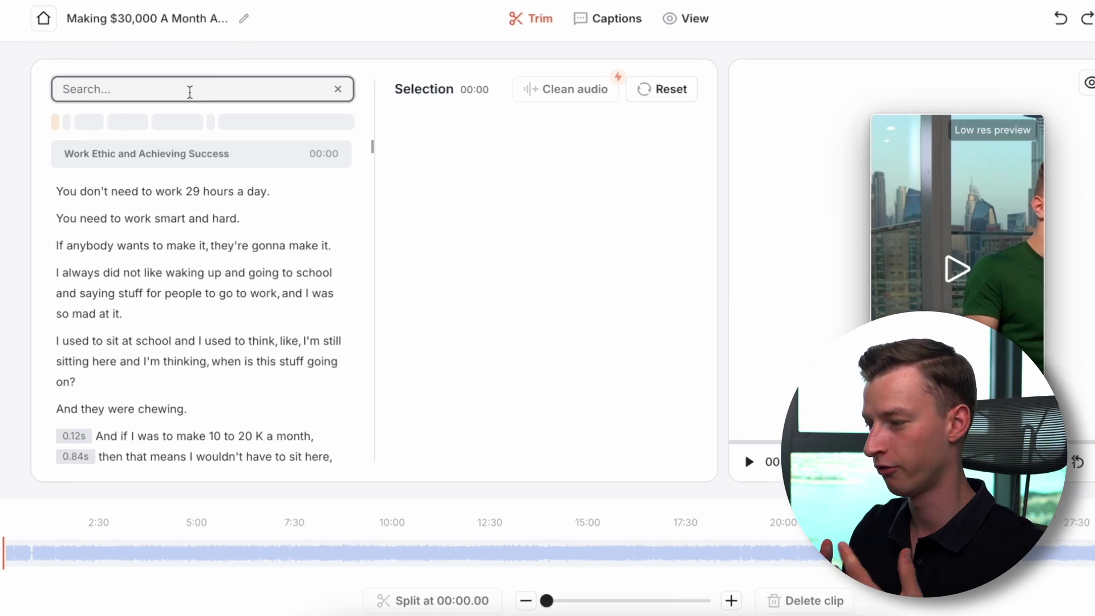
{"action": "type", "text": "hard work"}
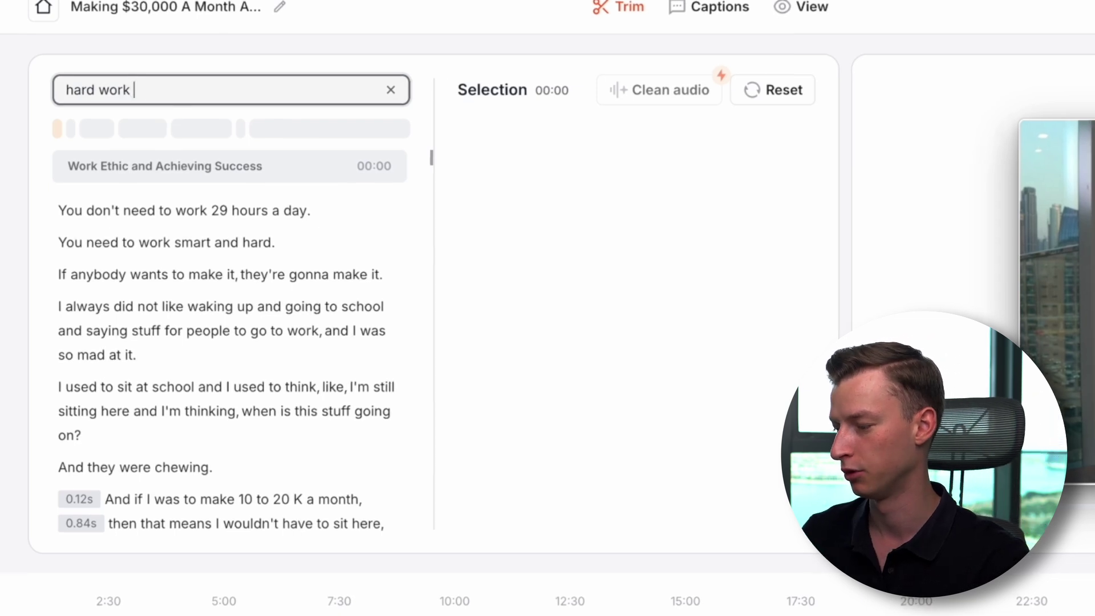
Shorten the transcript search to "hard" and step forward to the third match.
{"action": "key", "text": "BackSpace"}
{"action": "key", "text": "BackSpace"}
{"action": "key", "text": "BackSpace"}
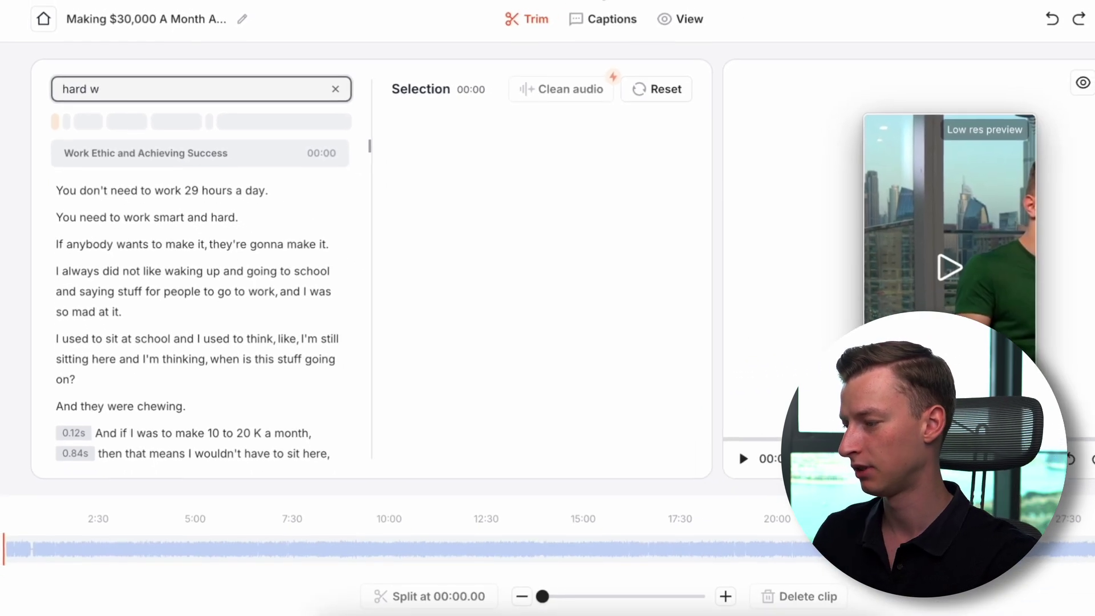
{"action": "key", "text": "BackSpace"}
{"action": "key", "text": "BackSpace"}
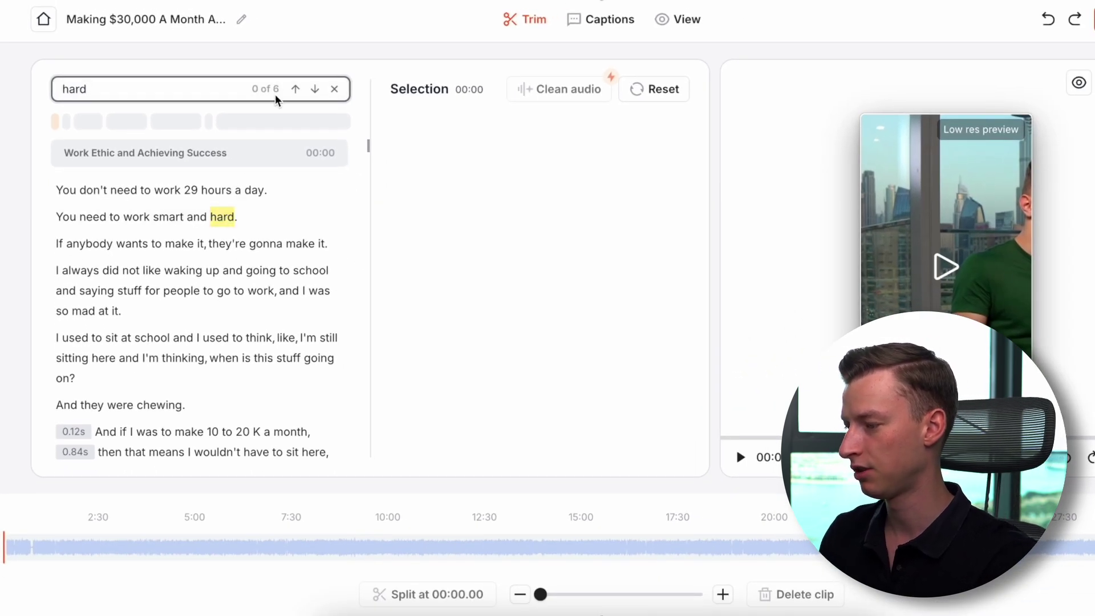
{"action": "left_click", "coordinate": [315, 91]}
{"action": "left_click", "coordinate": [316, 91]}
{"action": "left_click", "coordinate": [316, 91]}
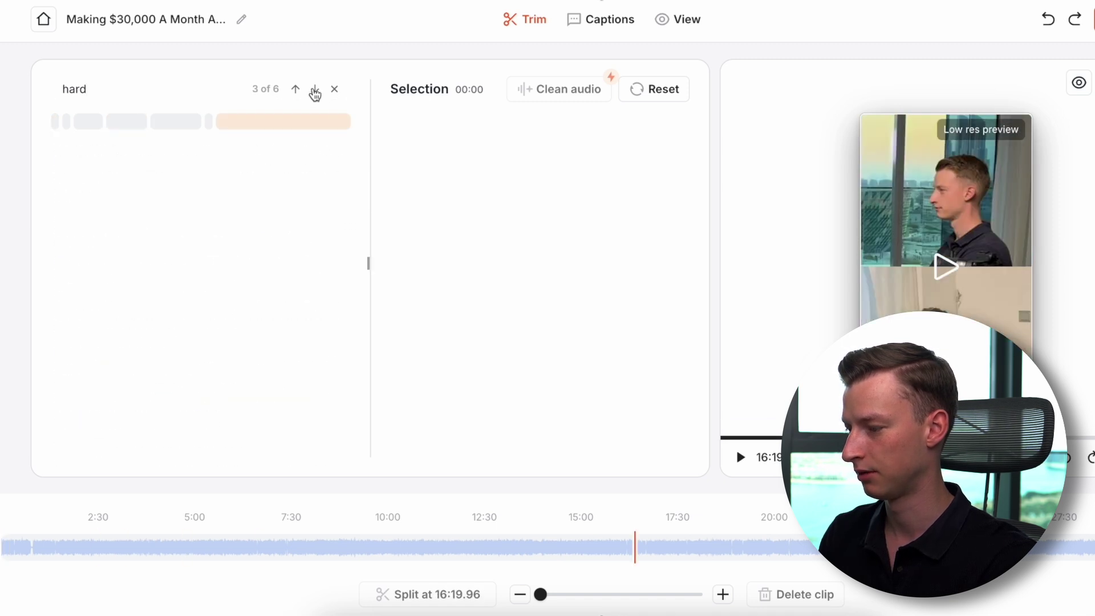